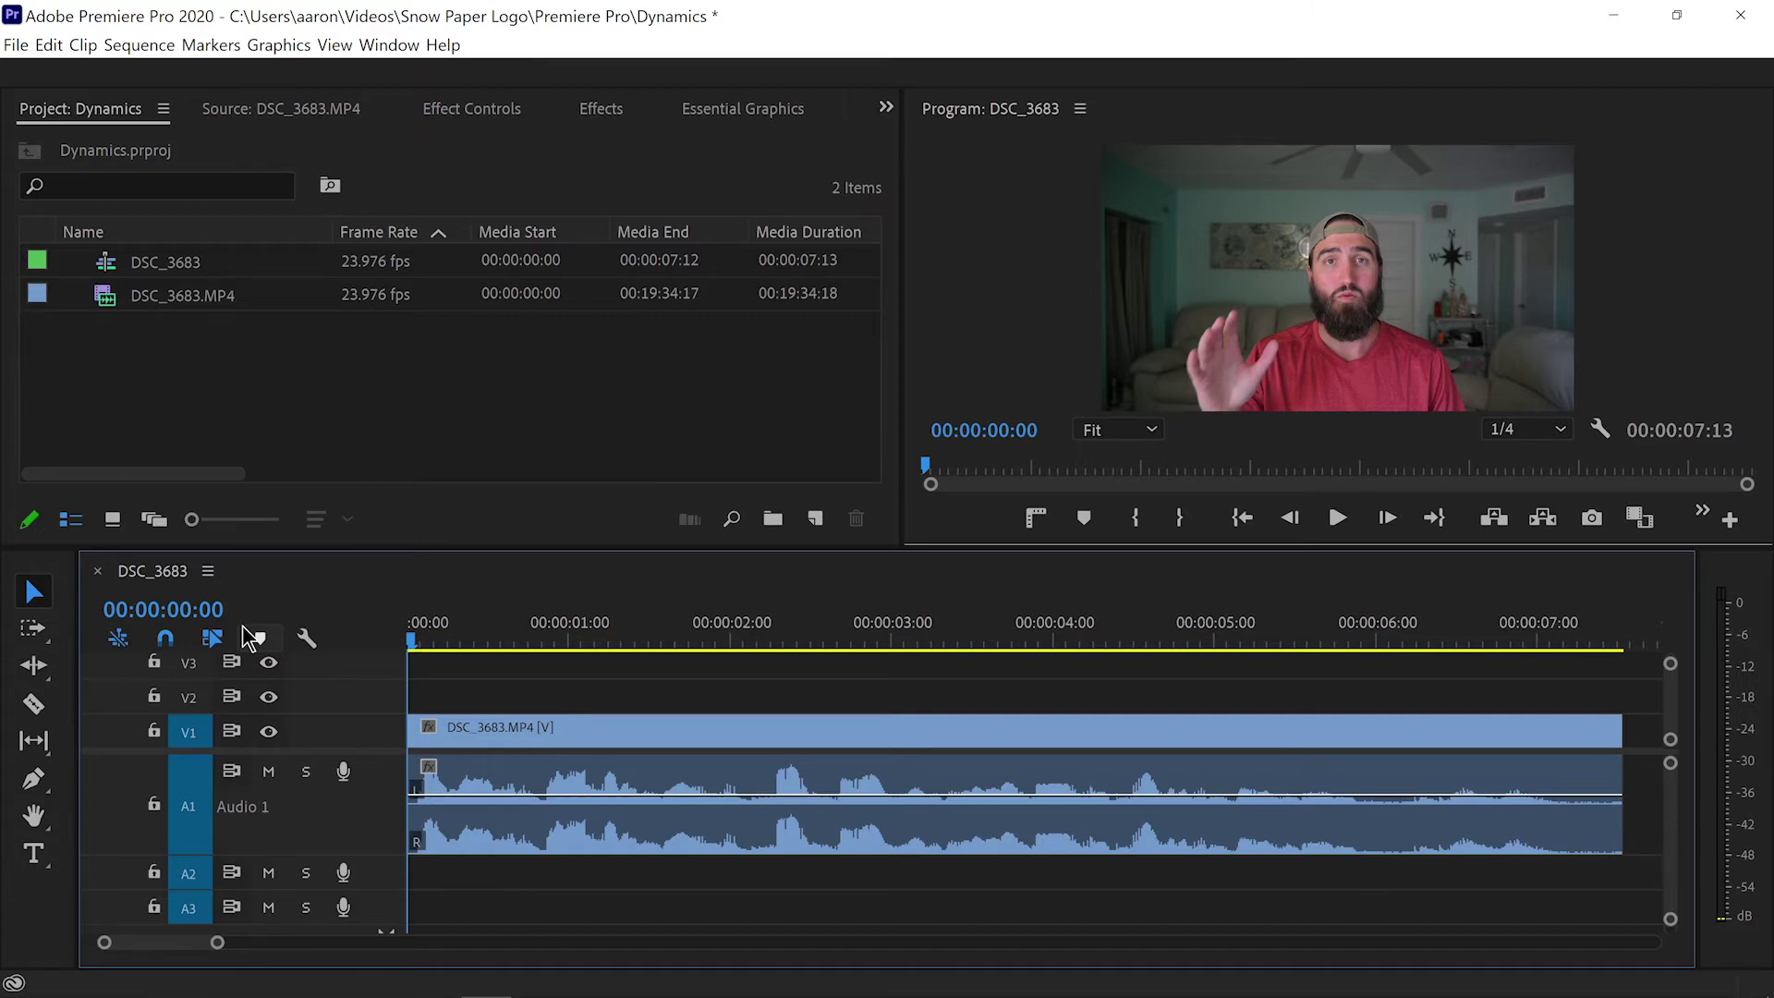
Play and scrub through the sequence to hear the quiet audio, then return to the start
key("space")
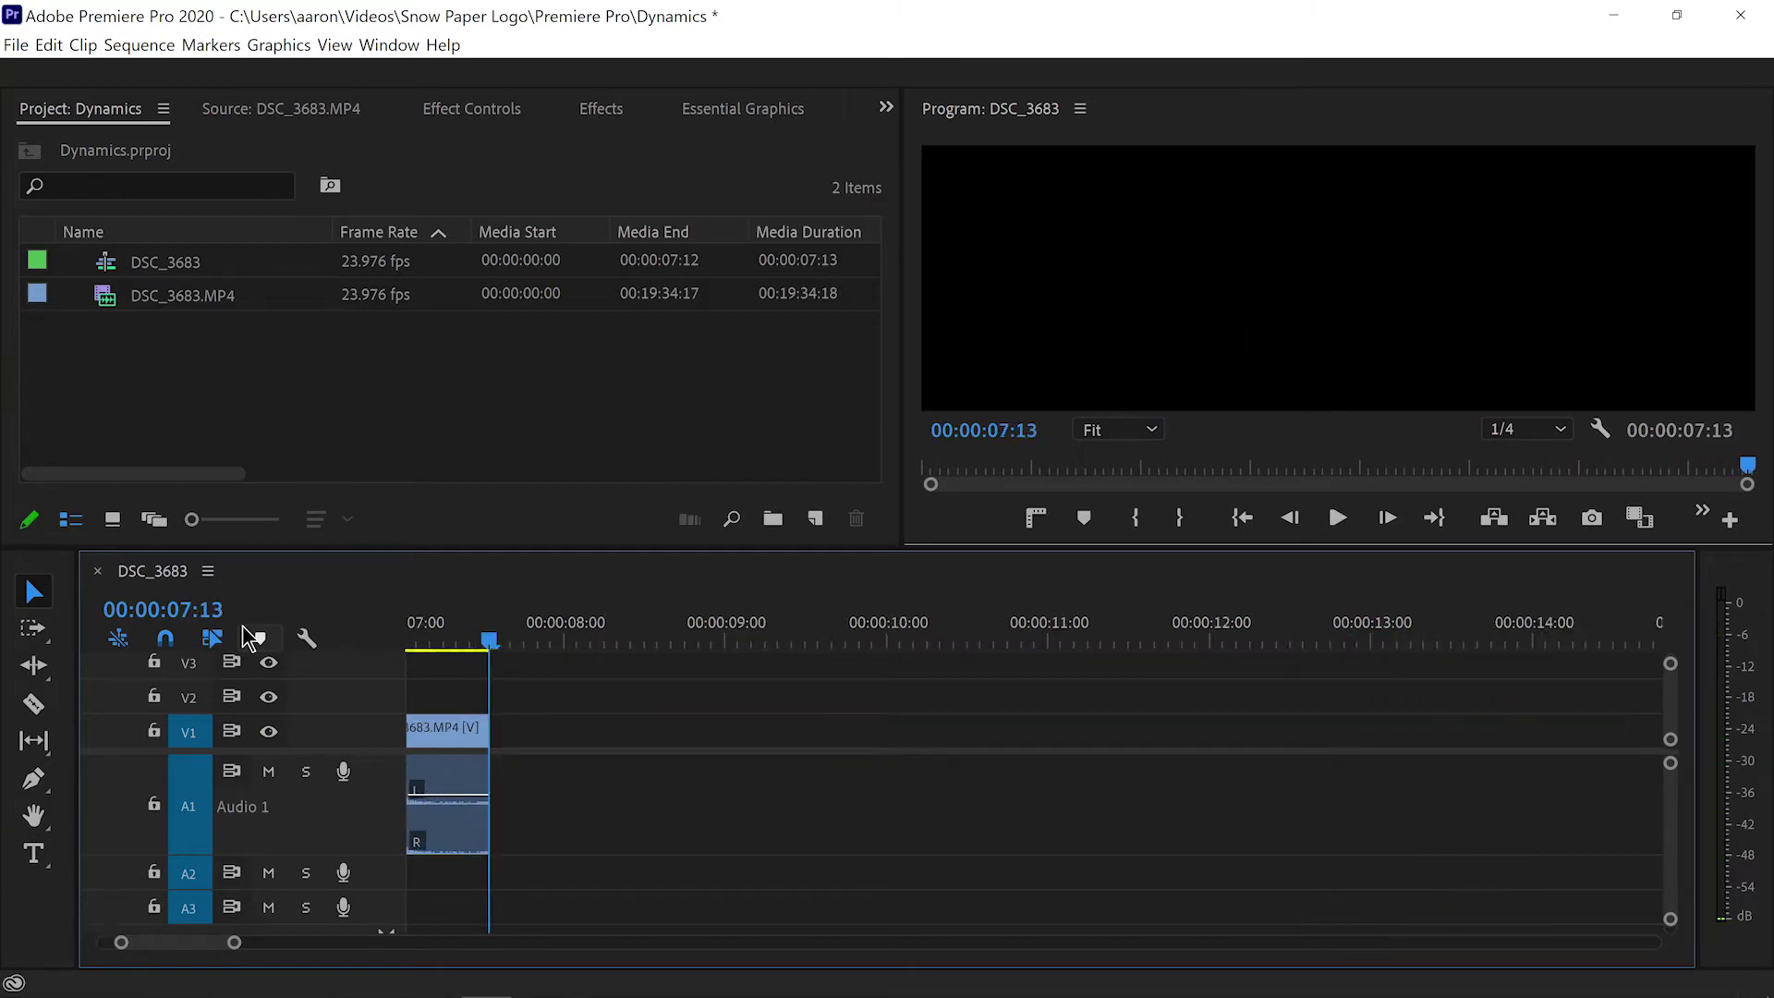
scroll(764, 717, "up", 6)
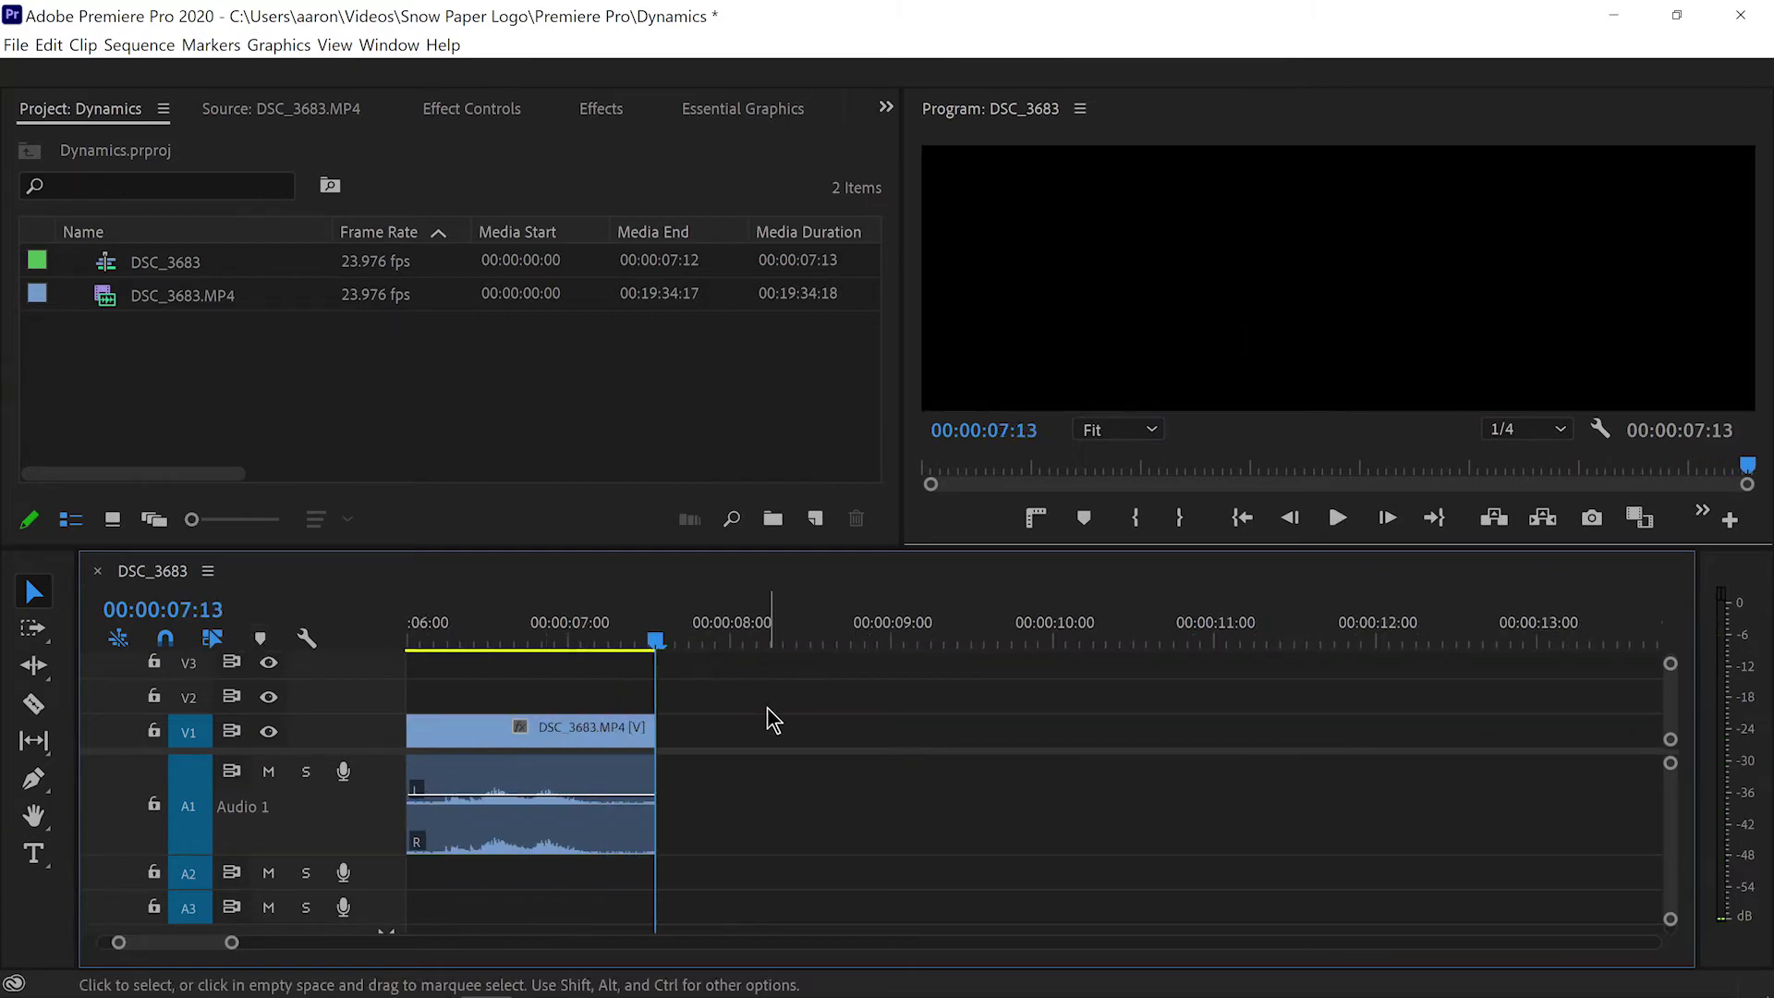
scroll(856, 729, "up", 2)
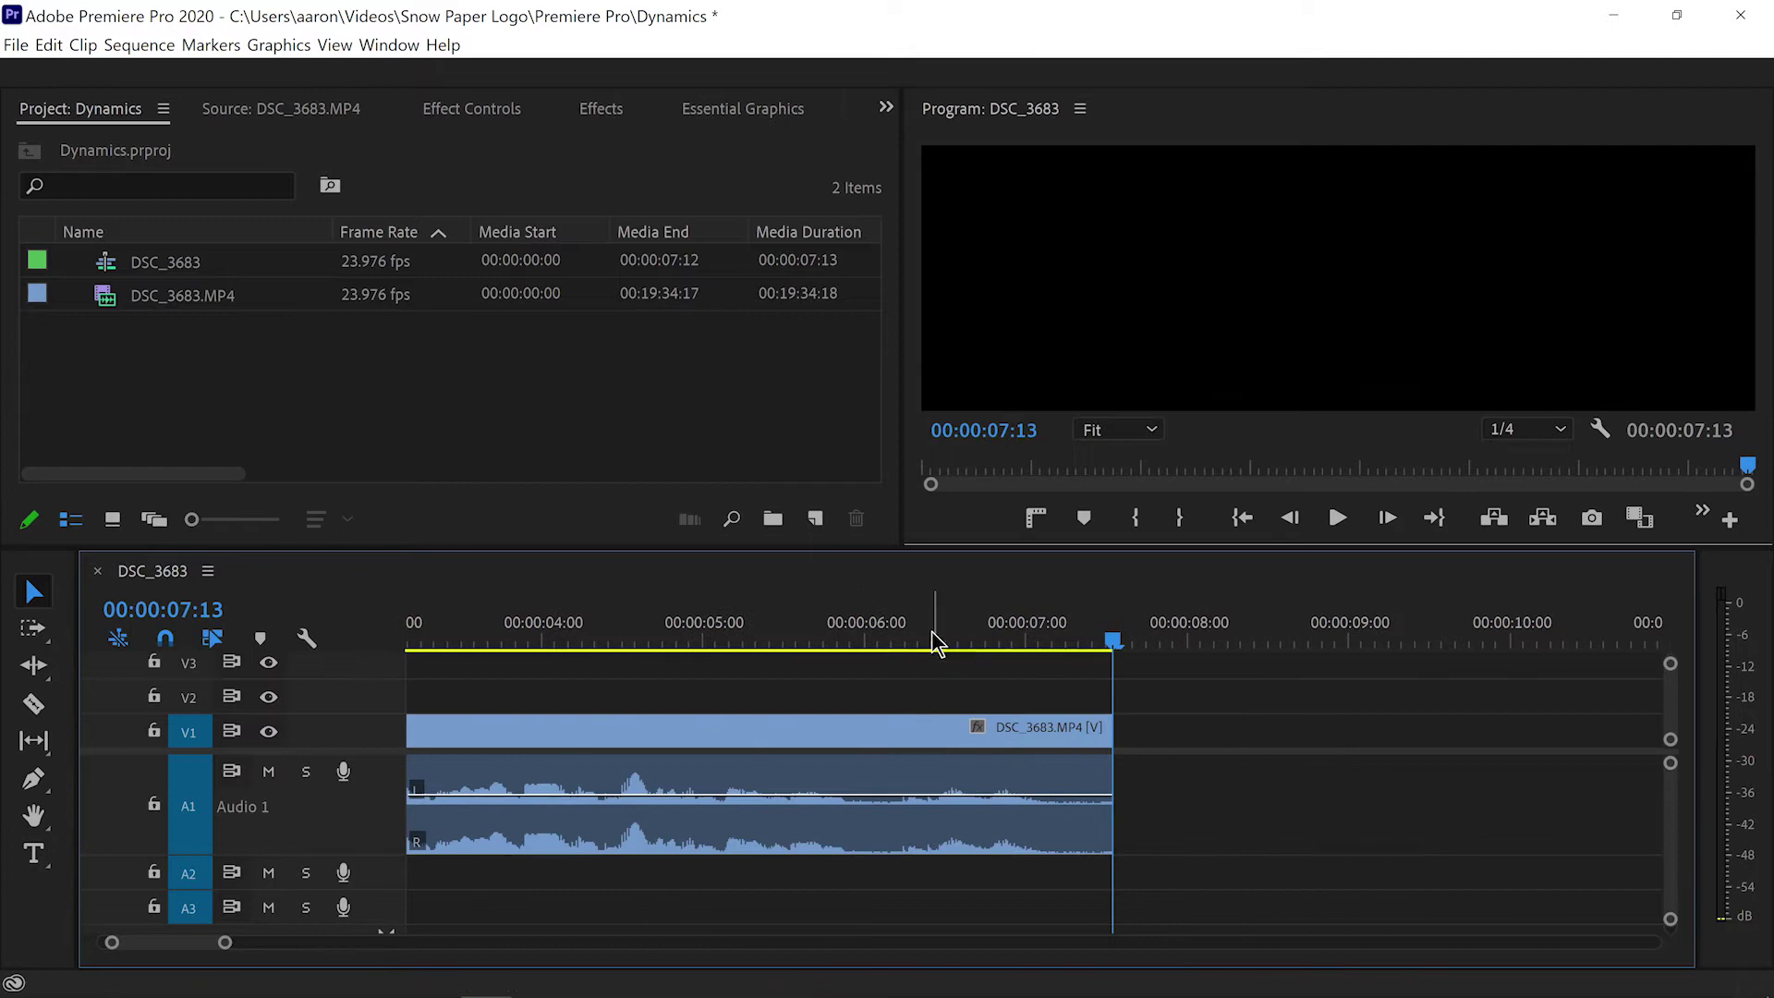
left_click_drag(932, 630, 1075, 614)
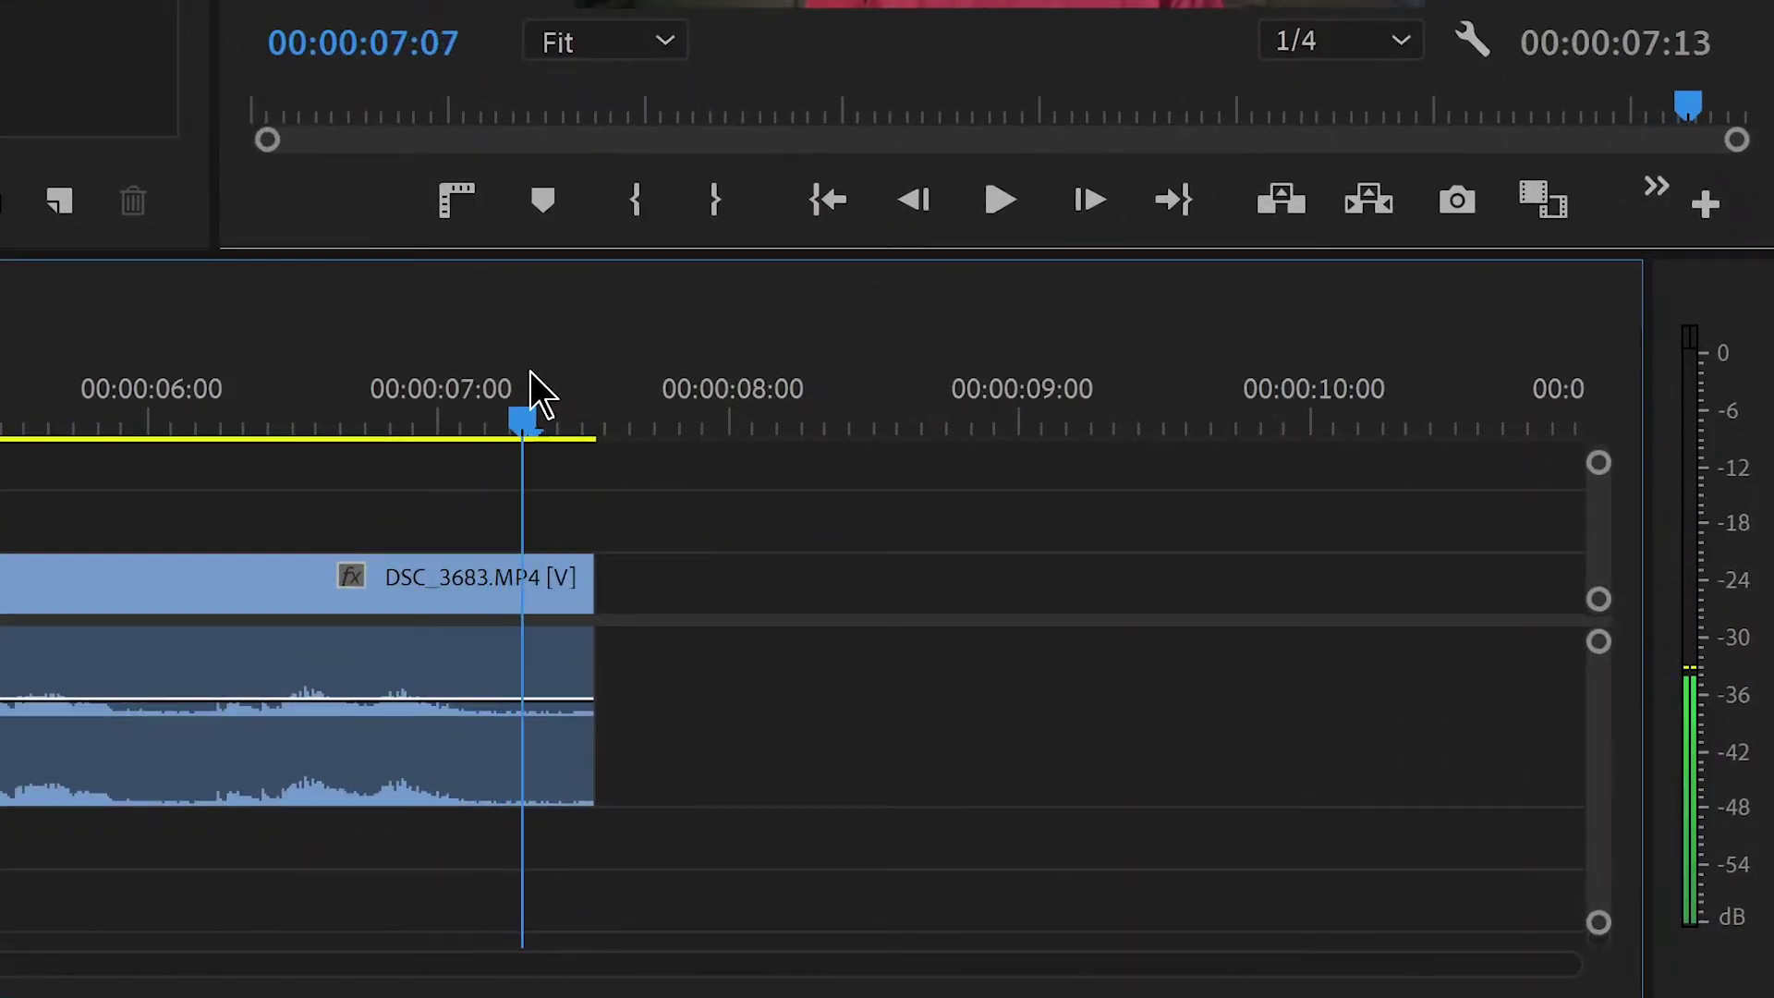
left_click_drag(530, 372, 356, 348)
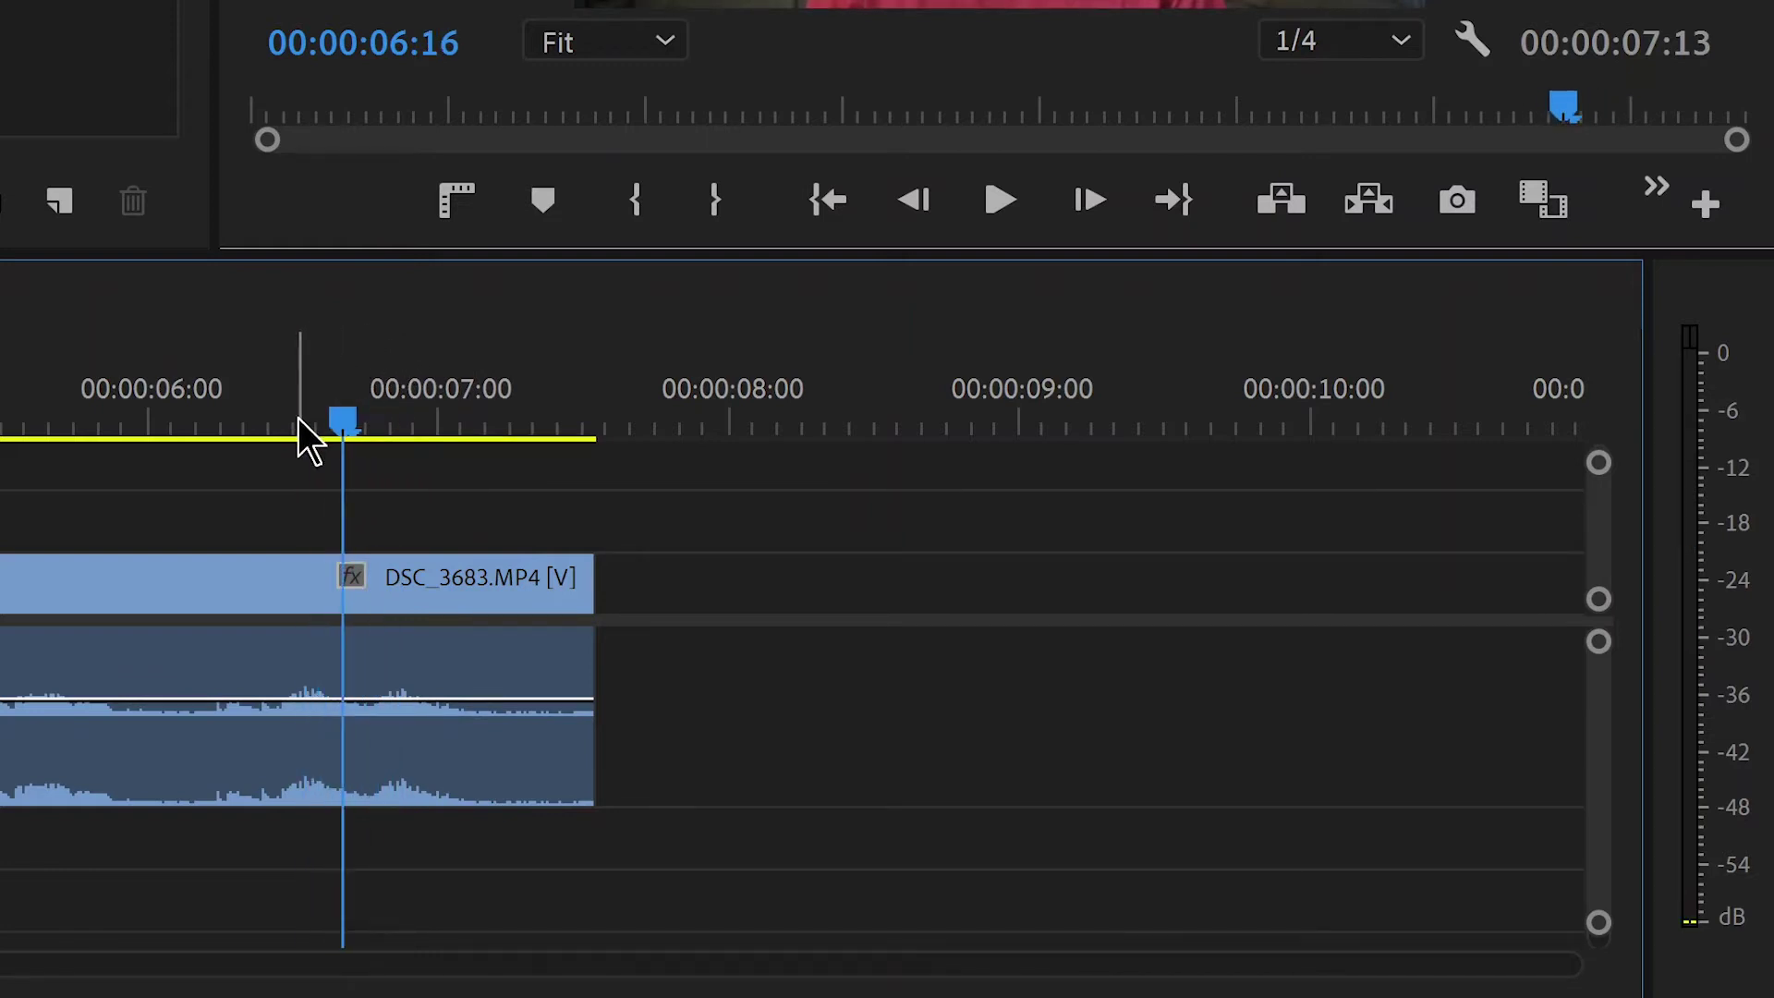
scroll(277, 427, "up", 10)
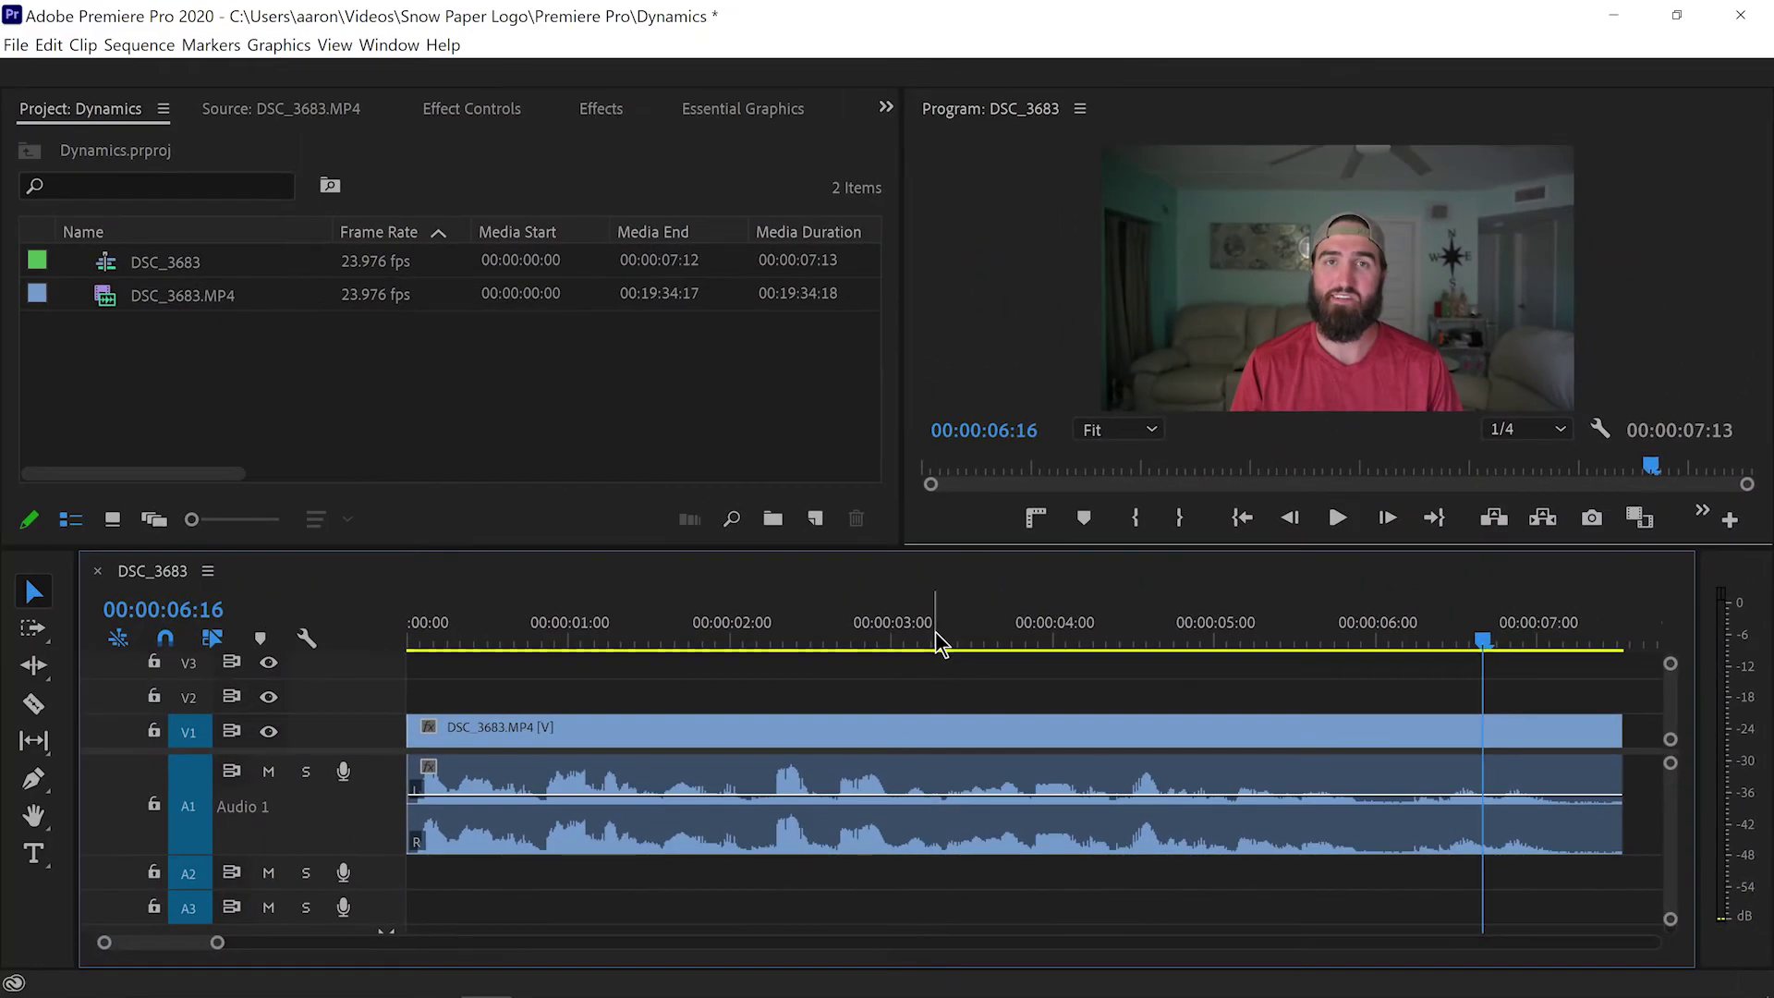
left_click_drag(772, 584, 58, 634)
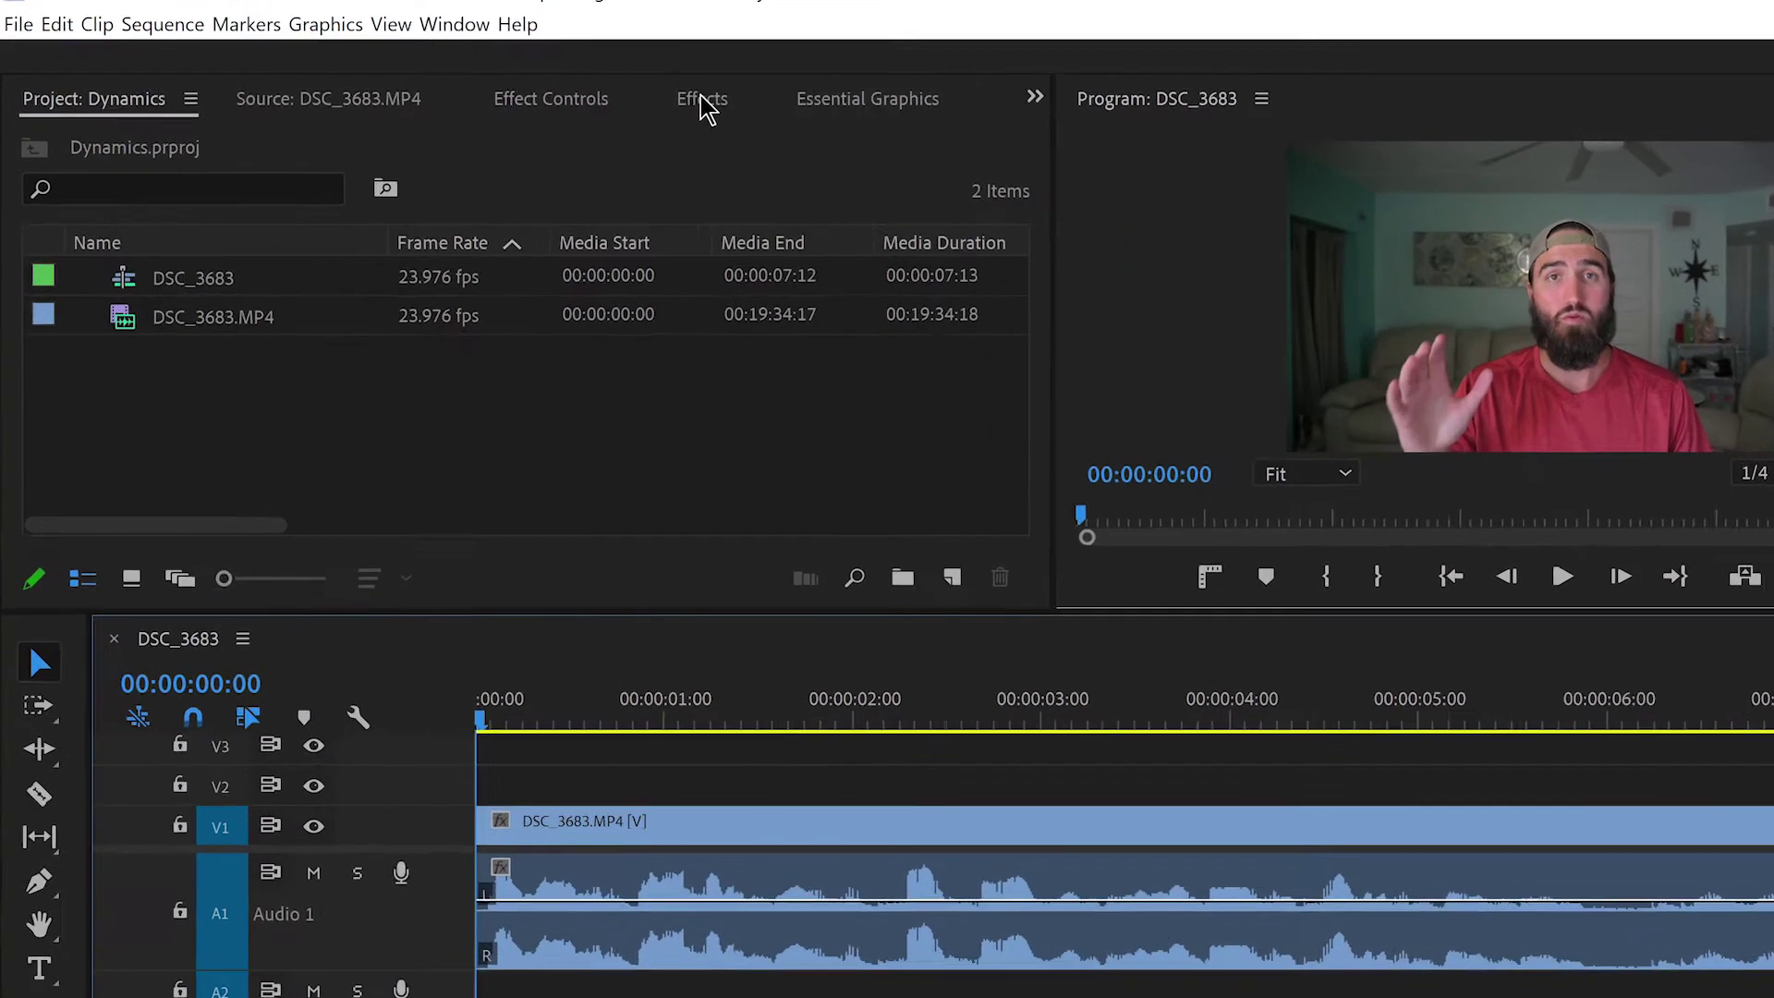
Search the Effects panel for 'dyna' and apply Dynamics to the DSC_3683 clip's audio
left_click(600, 109)
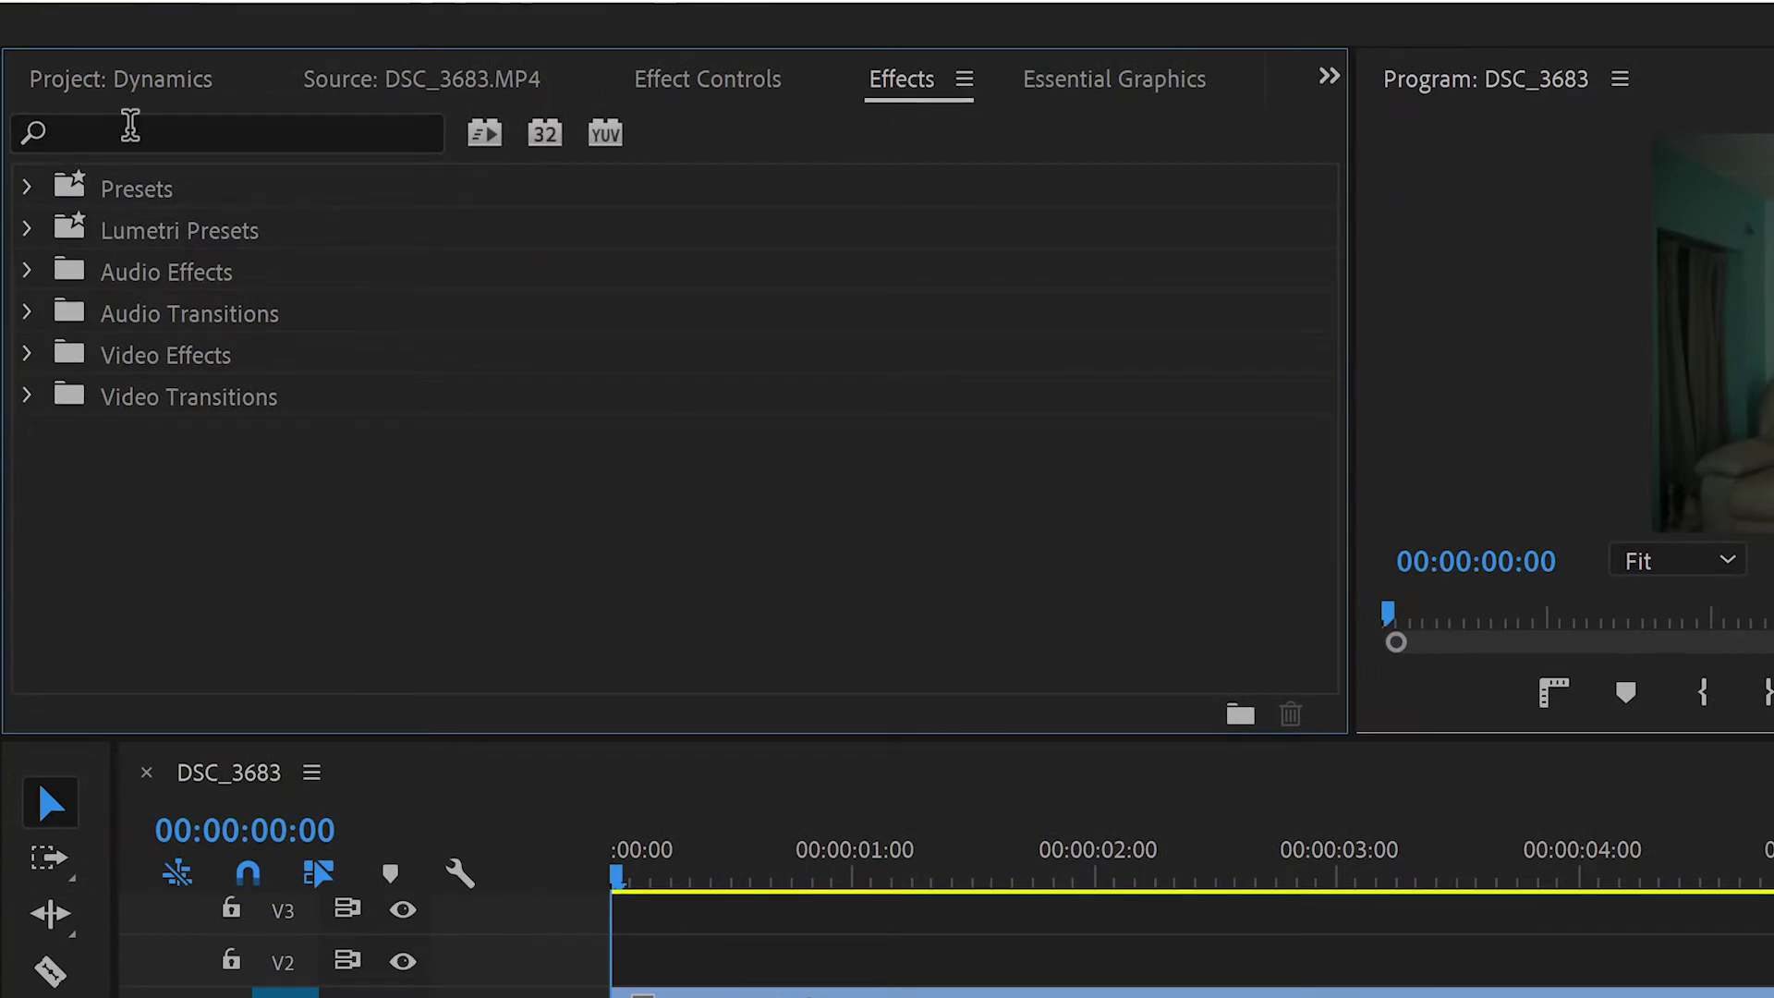
left_click(131, 122)
type("dyna")
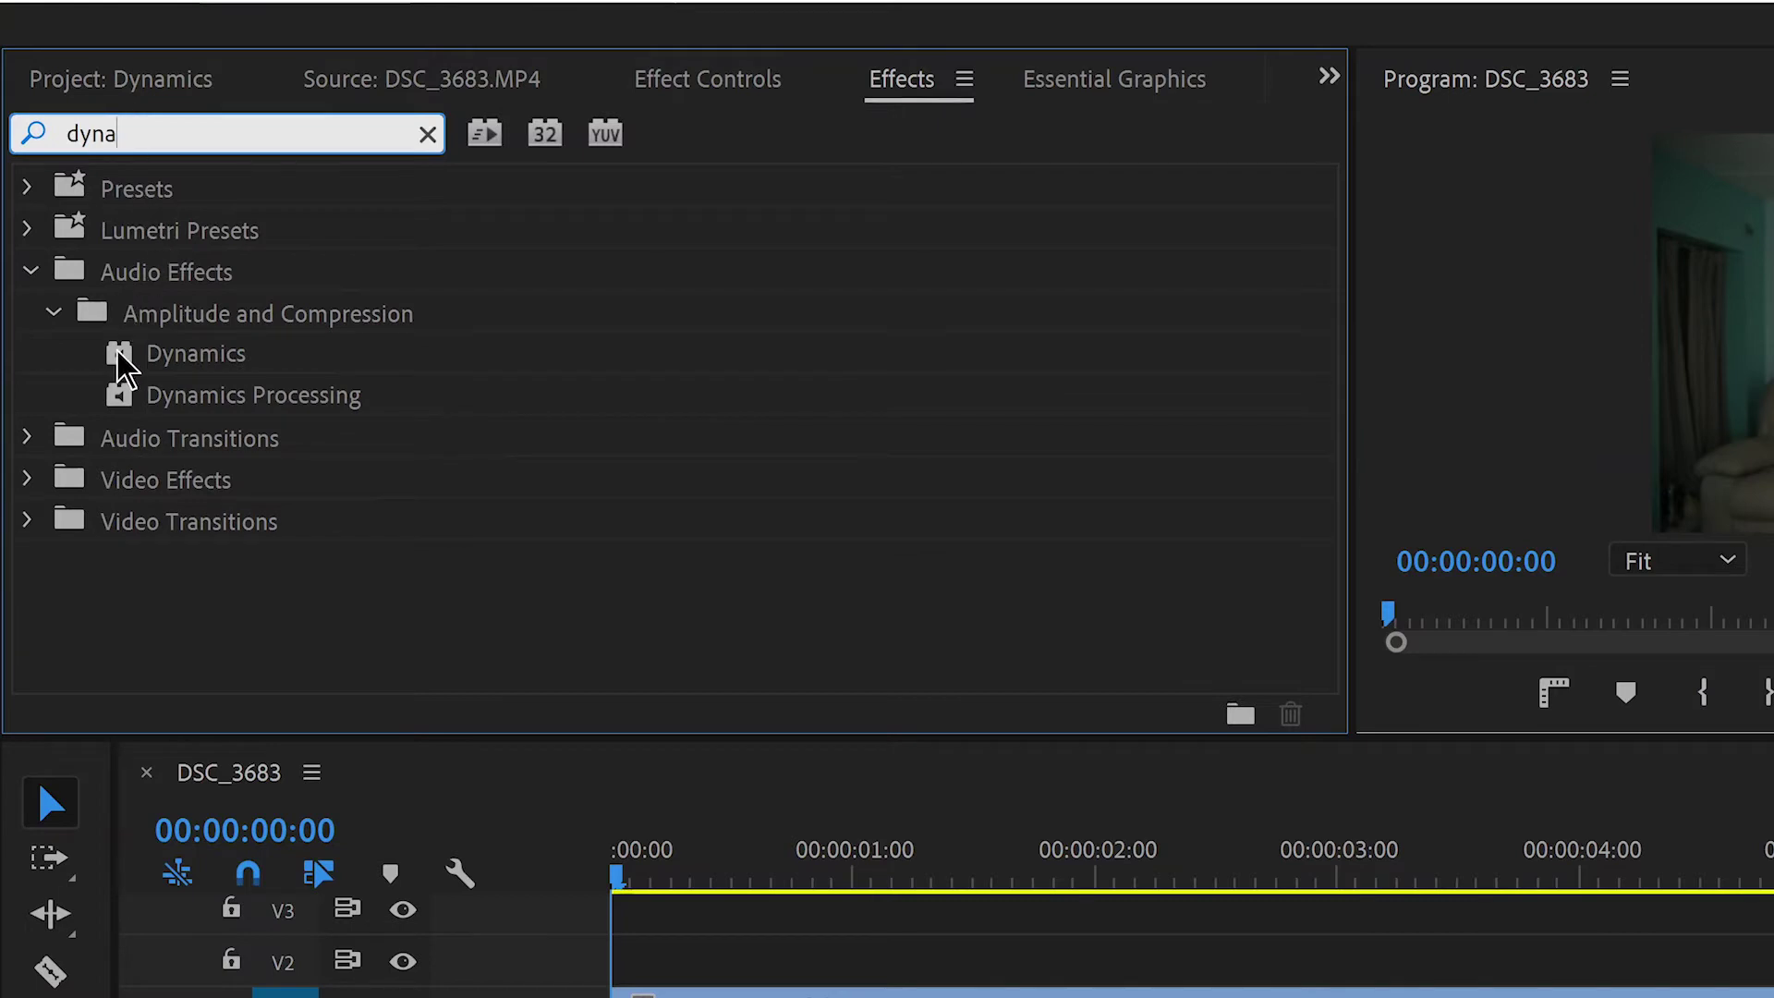
left_click_drag(120, 360, 821, 997)
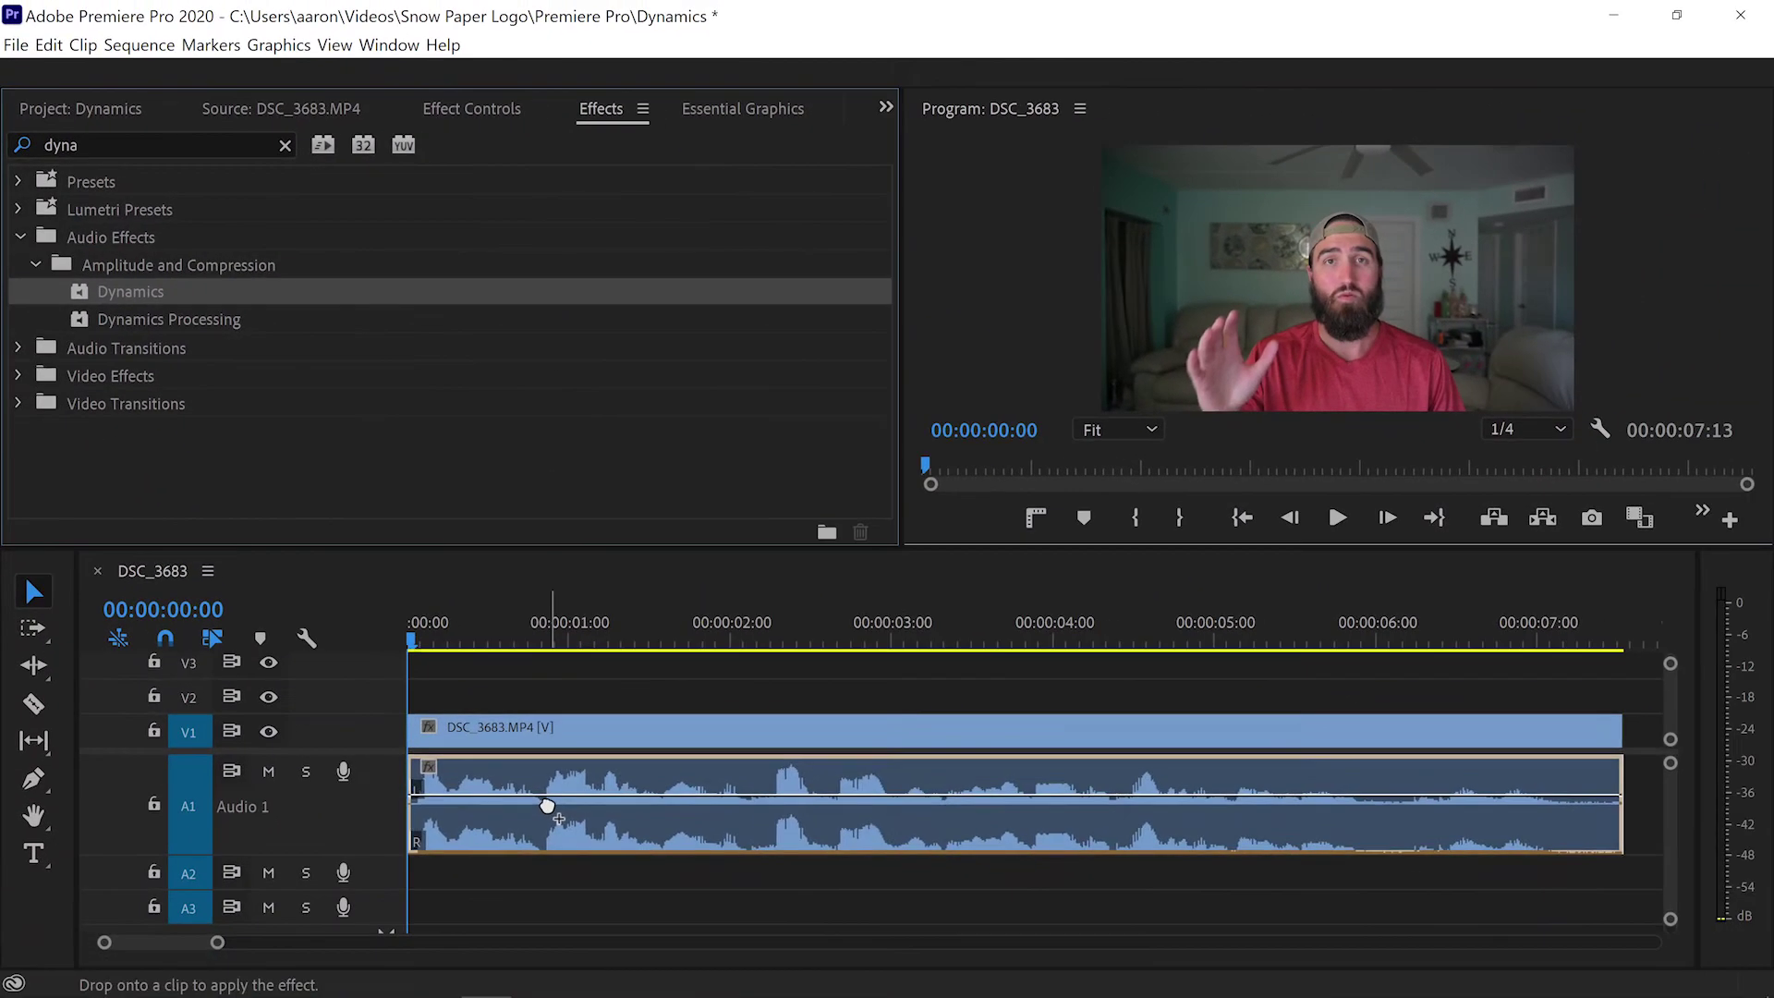
left_click_drag(547, 806, 547, 809)
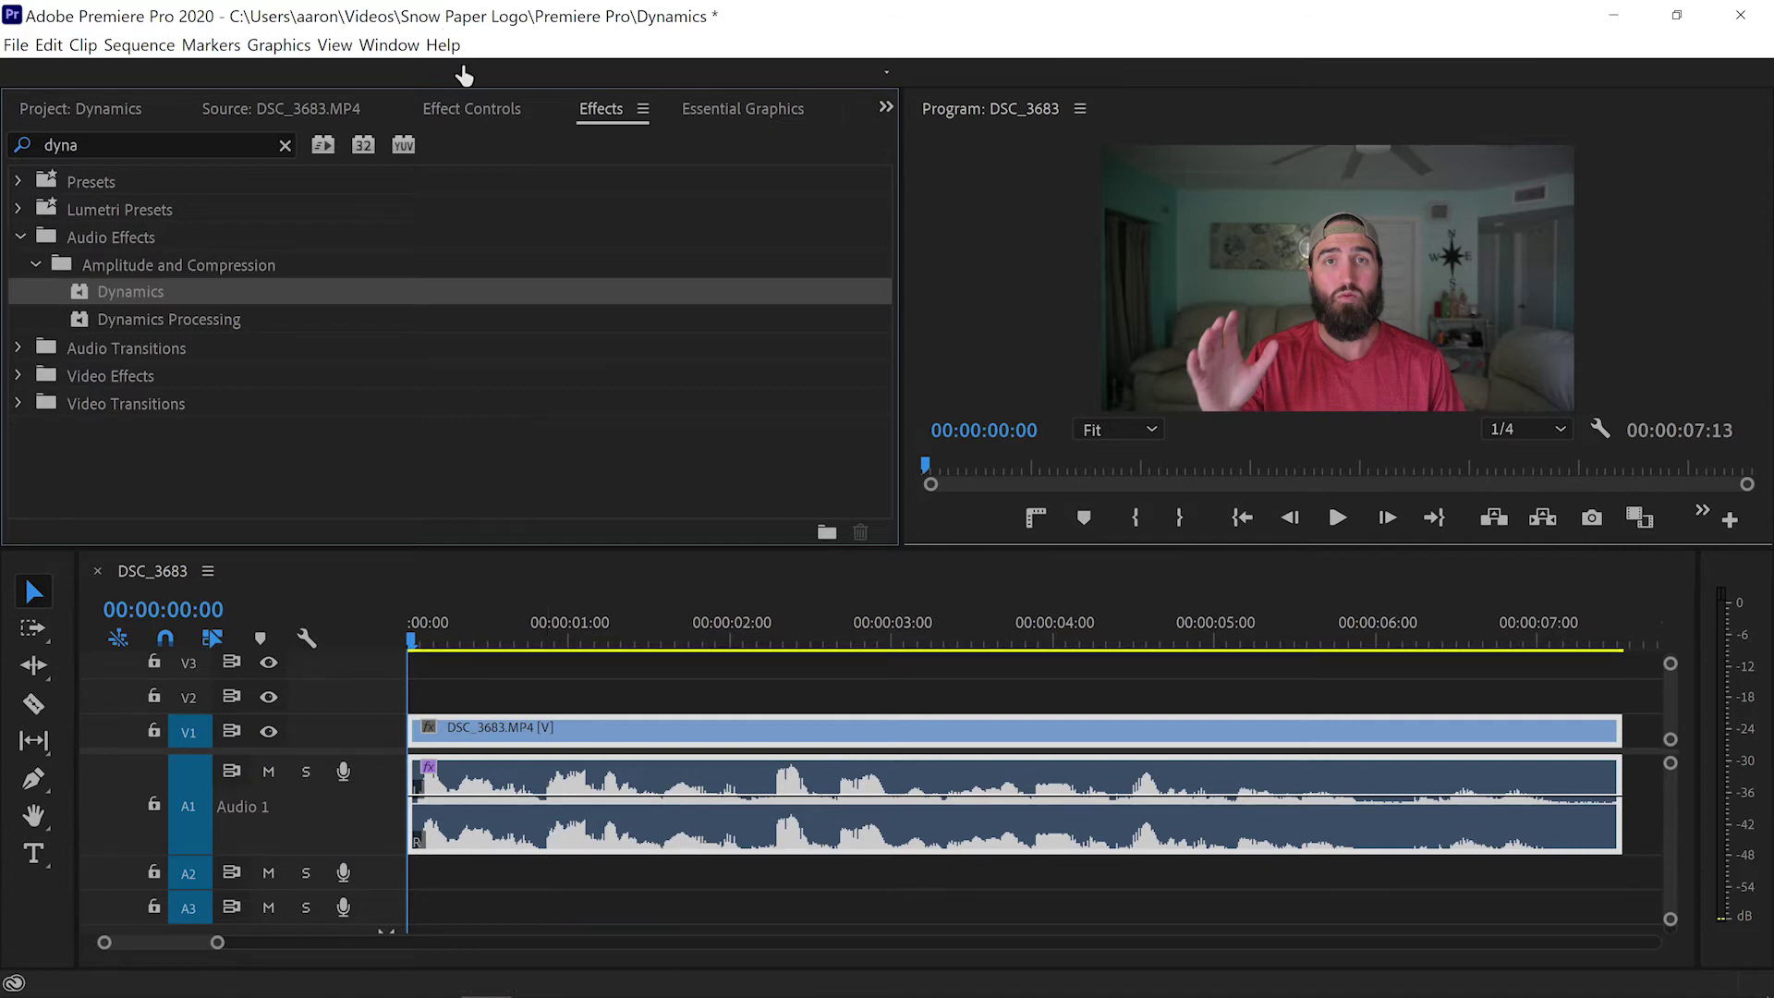
Show the clip's Effect Controls and scroll to the Dynamics effect settings
left_click(475, 107)
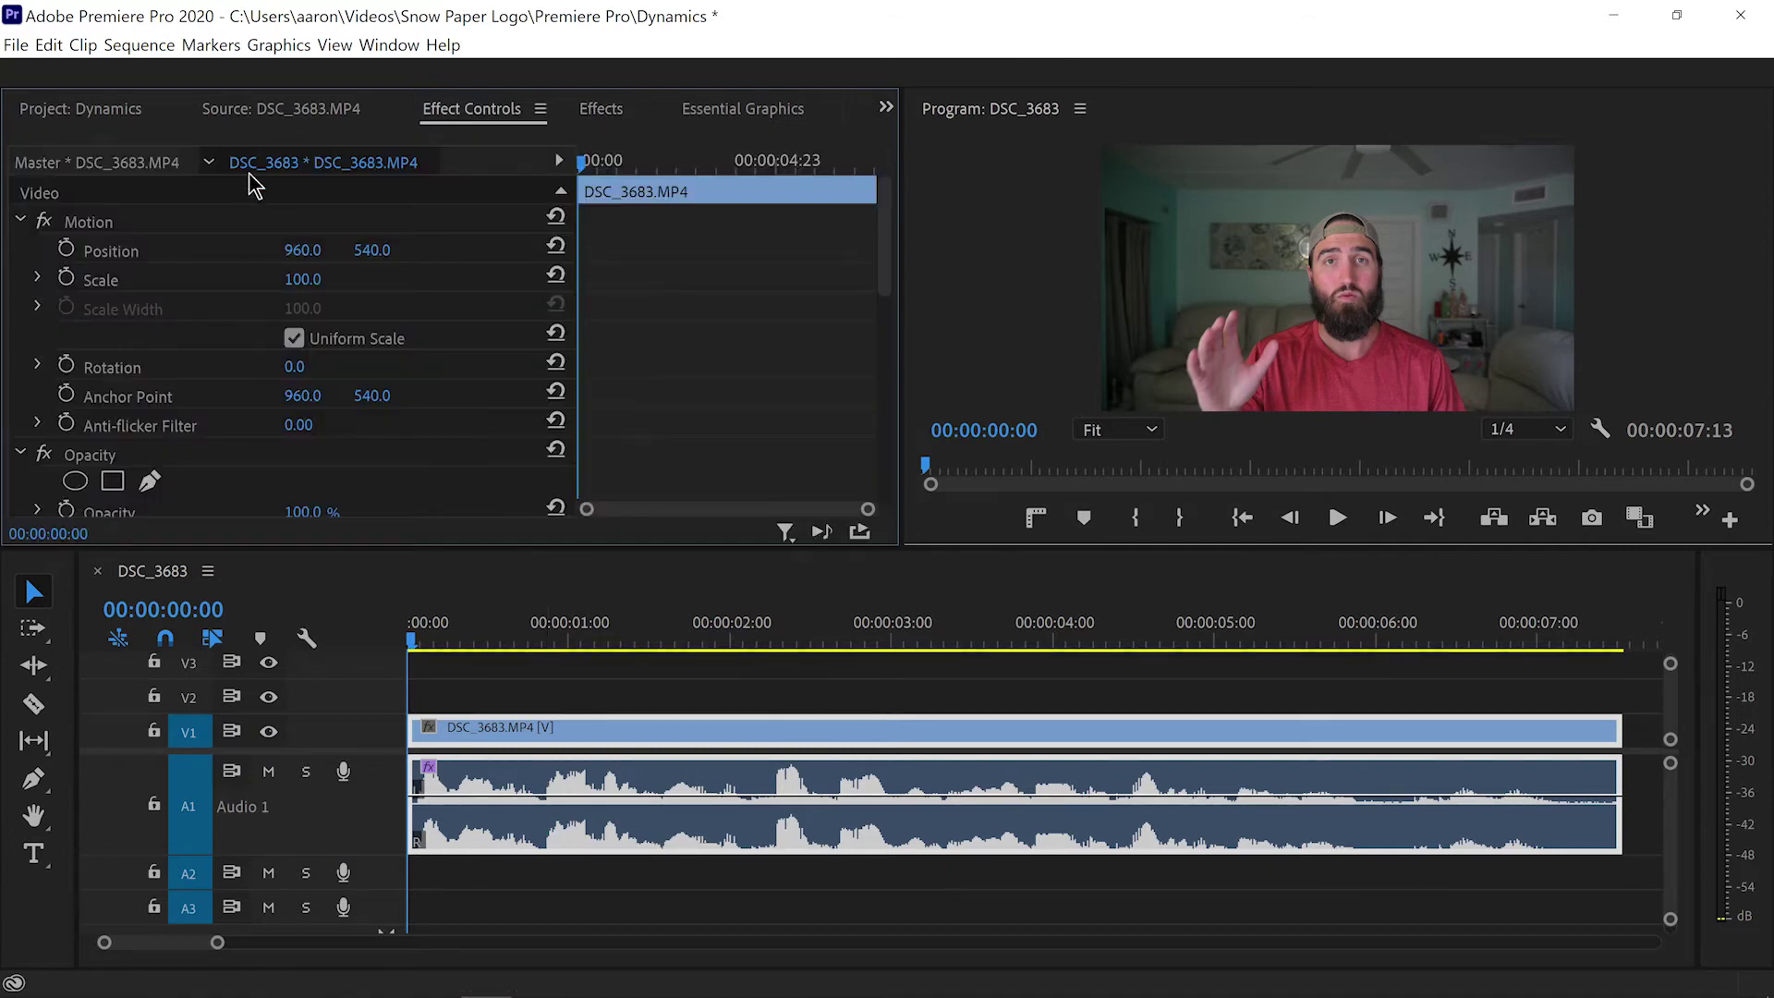
scroll(185, 241, "down", 3)
scroll(96, 303, "up", 3)
scroll(96, 310, "down", 3)
scroll(120, 334, "down", 7)
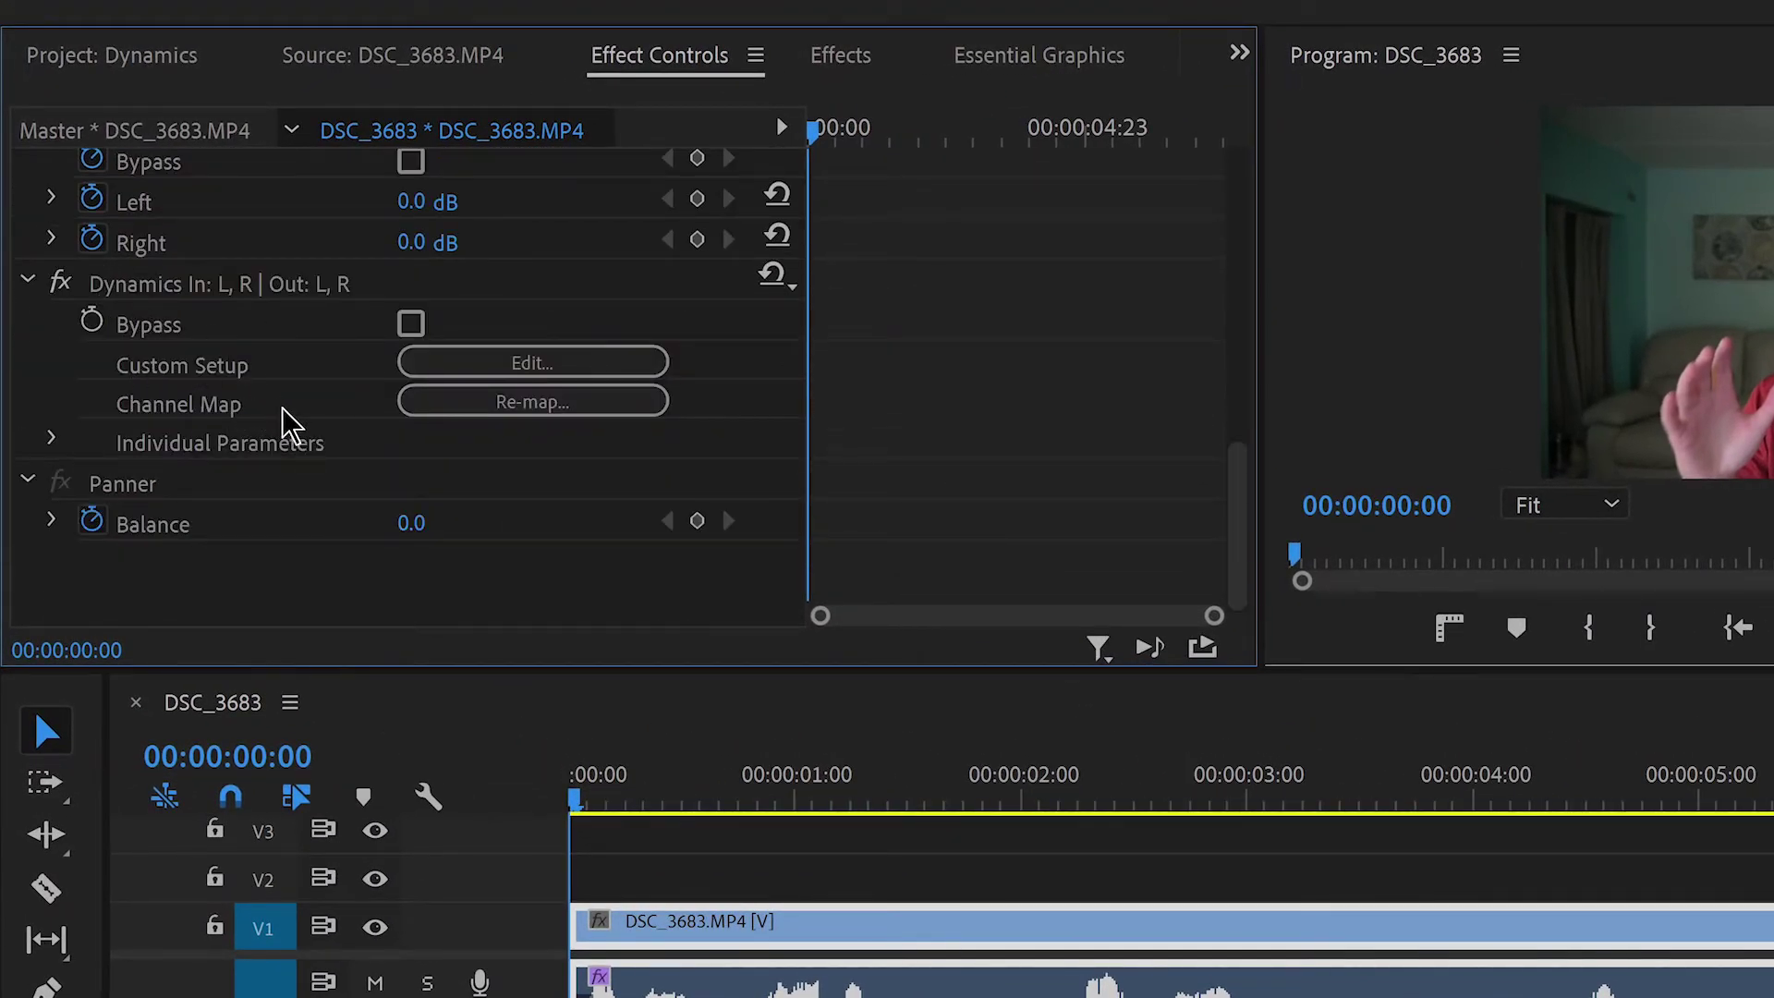
In the Dynamics Clip Fx Editor, enable Compressor with a -21 dB threshold
left_click(473, 367)
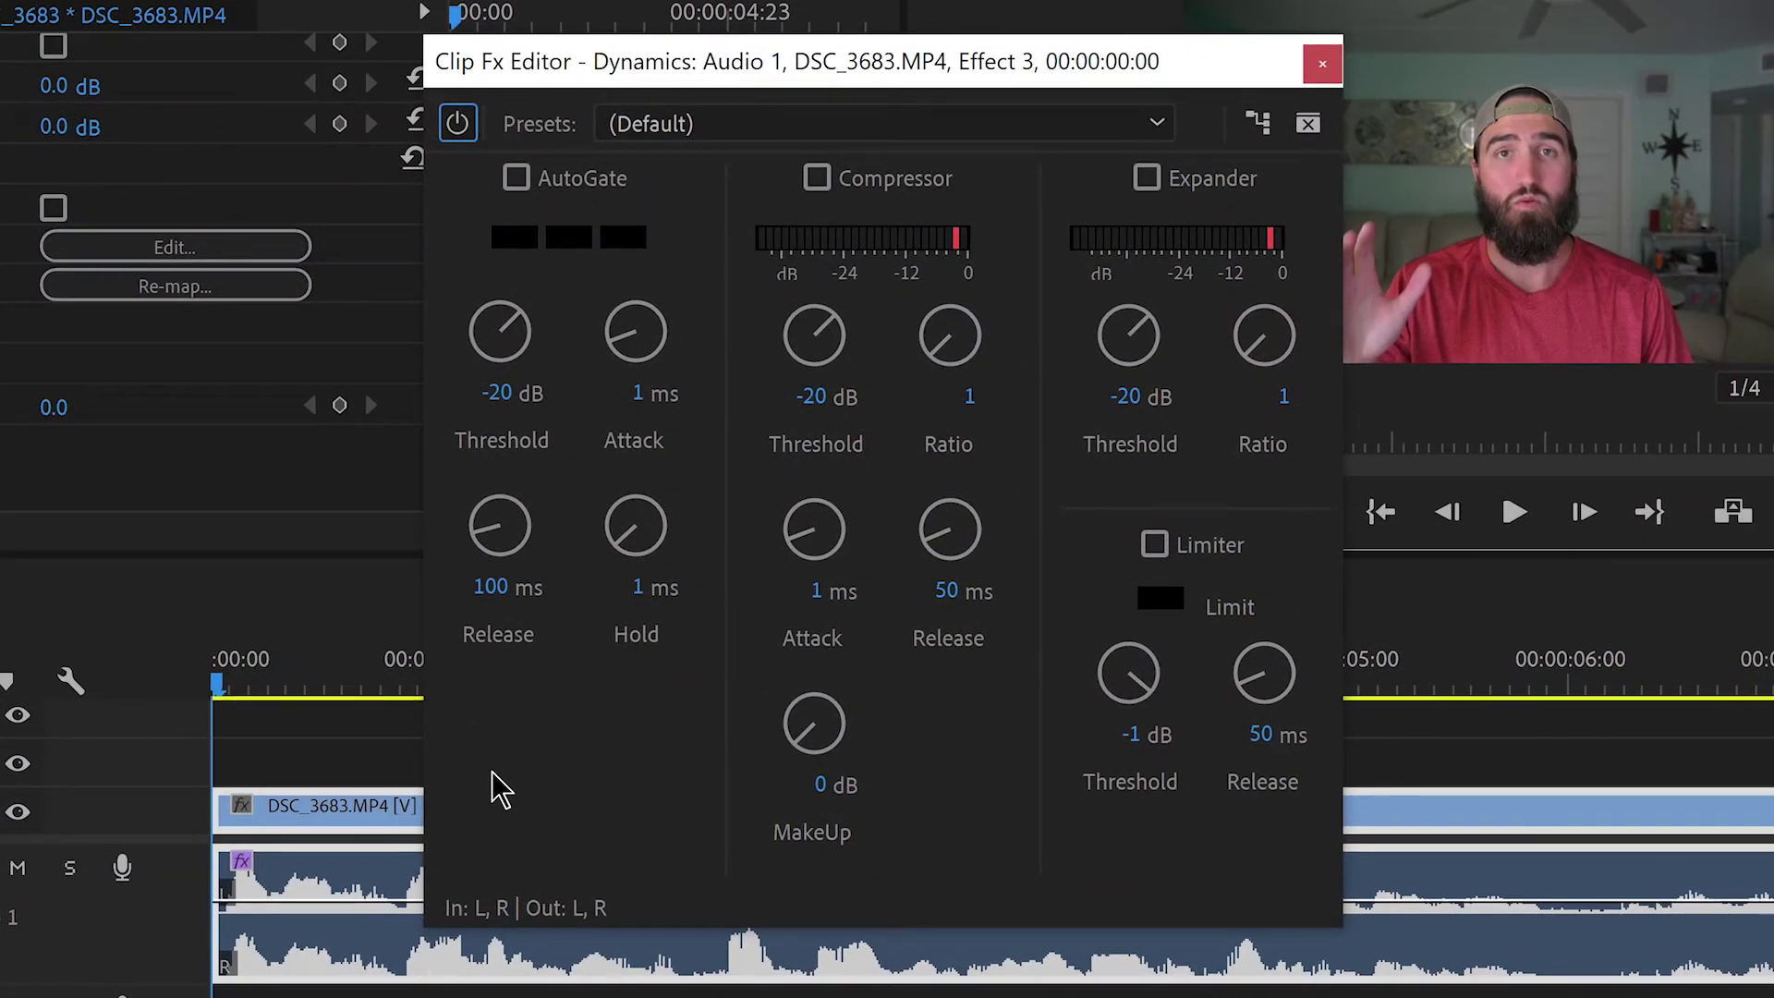
left_click(819, 179)
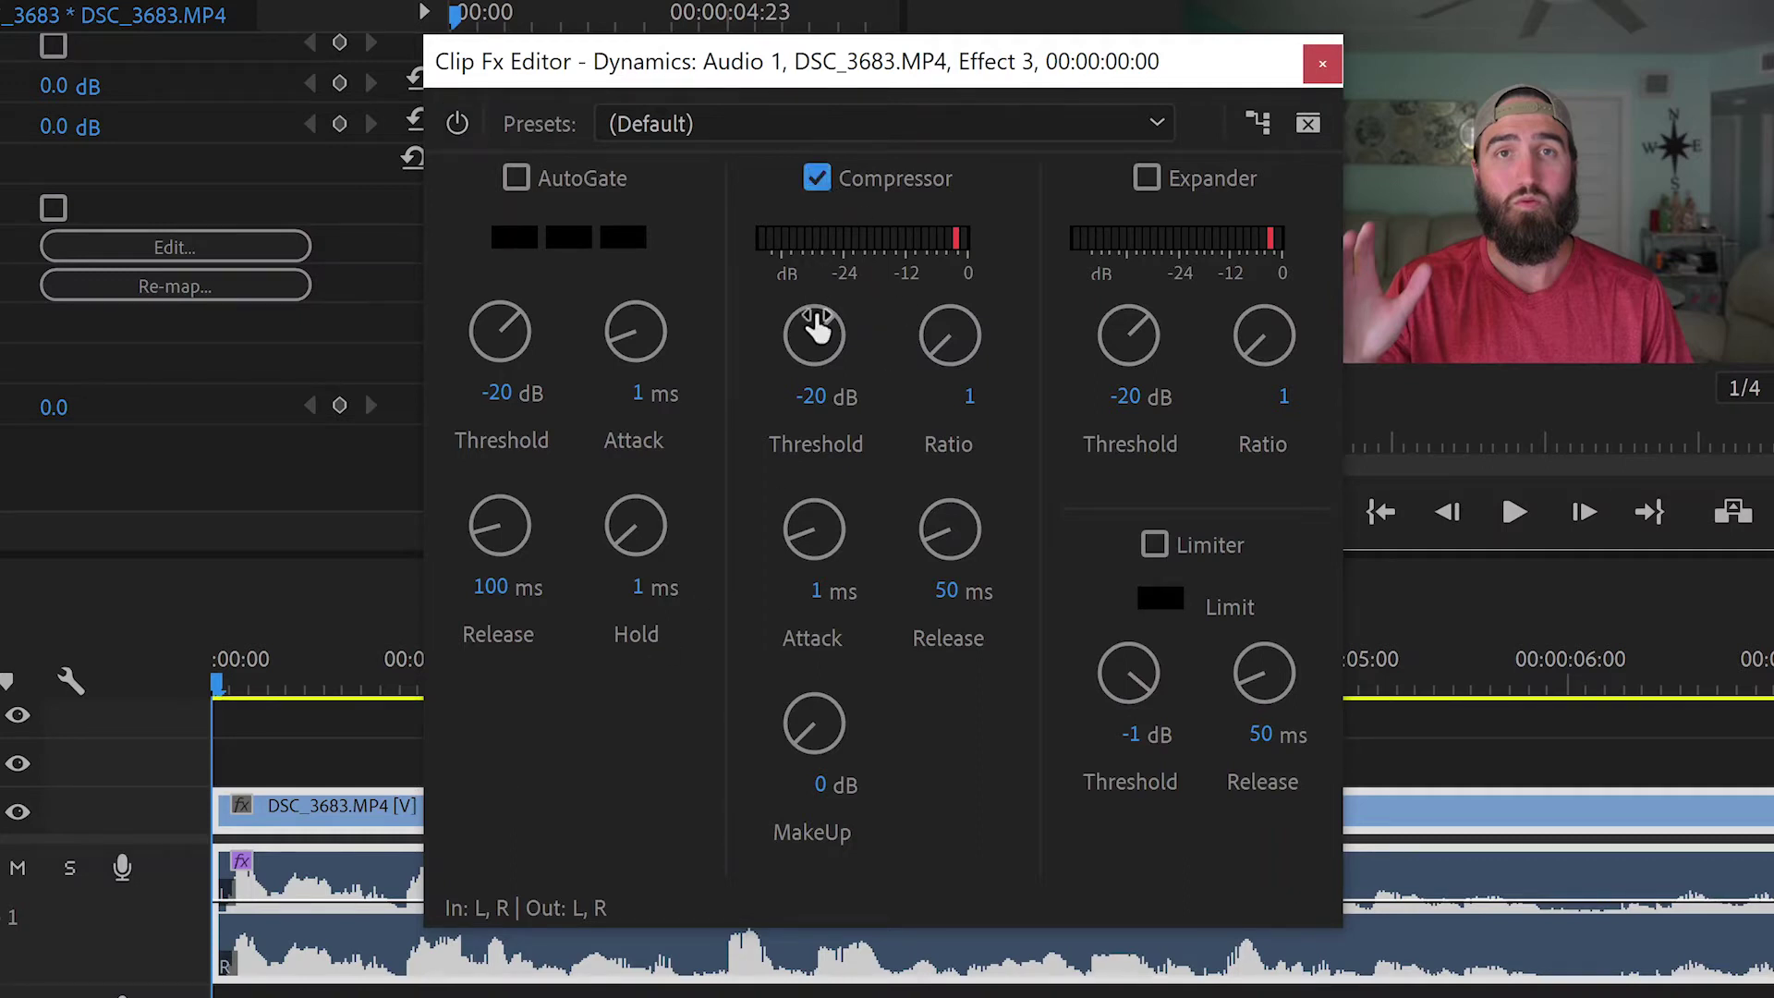
left_click(813, 397)
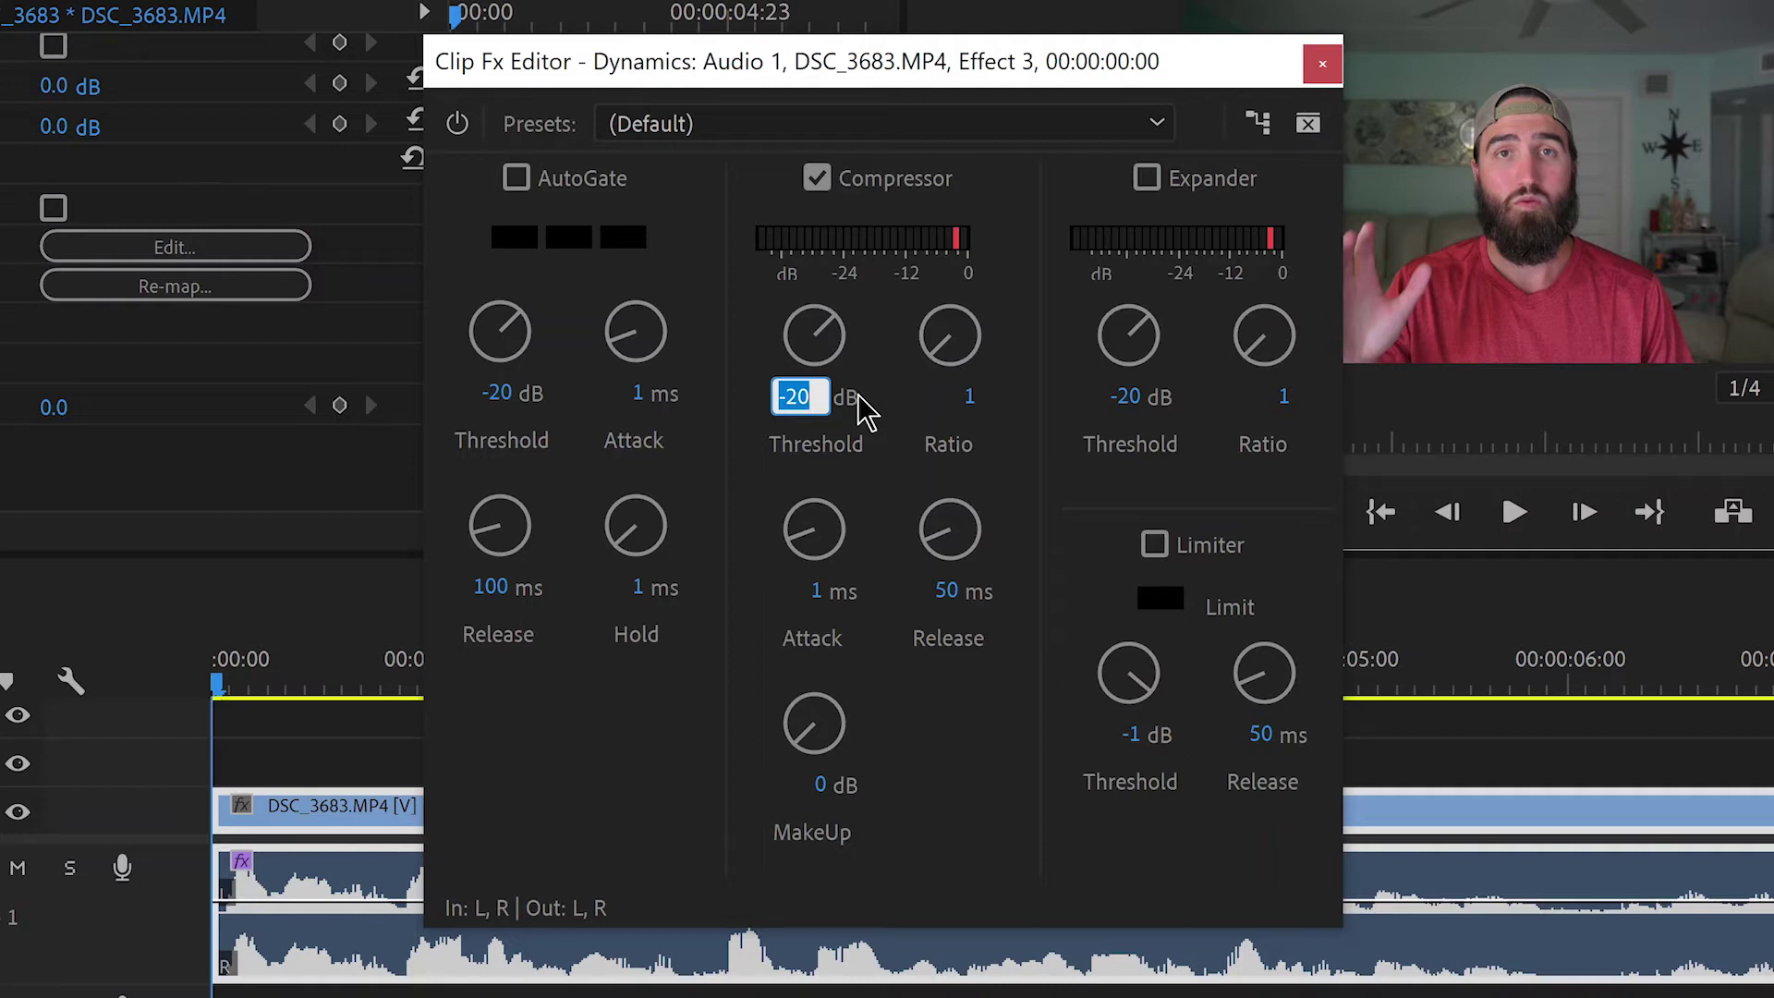
type("-21")
key("Return")
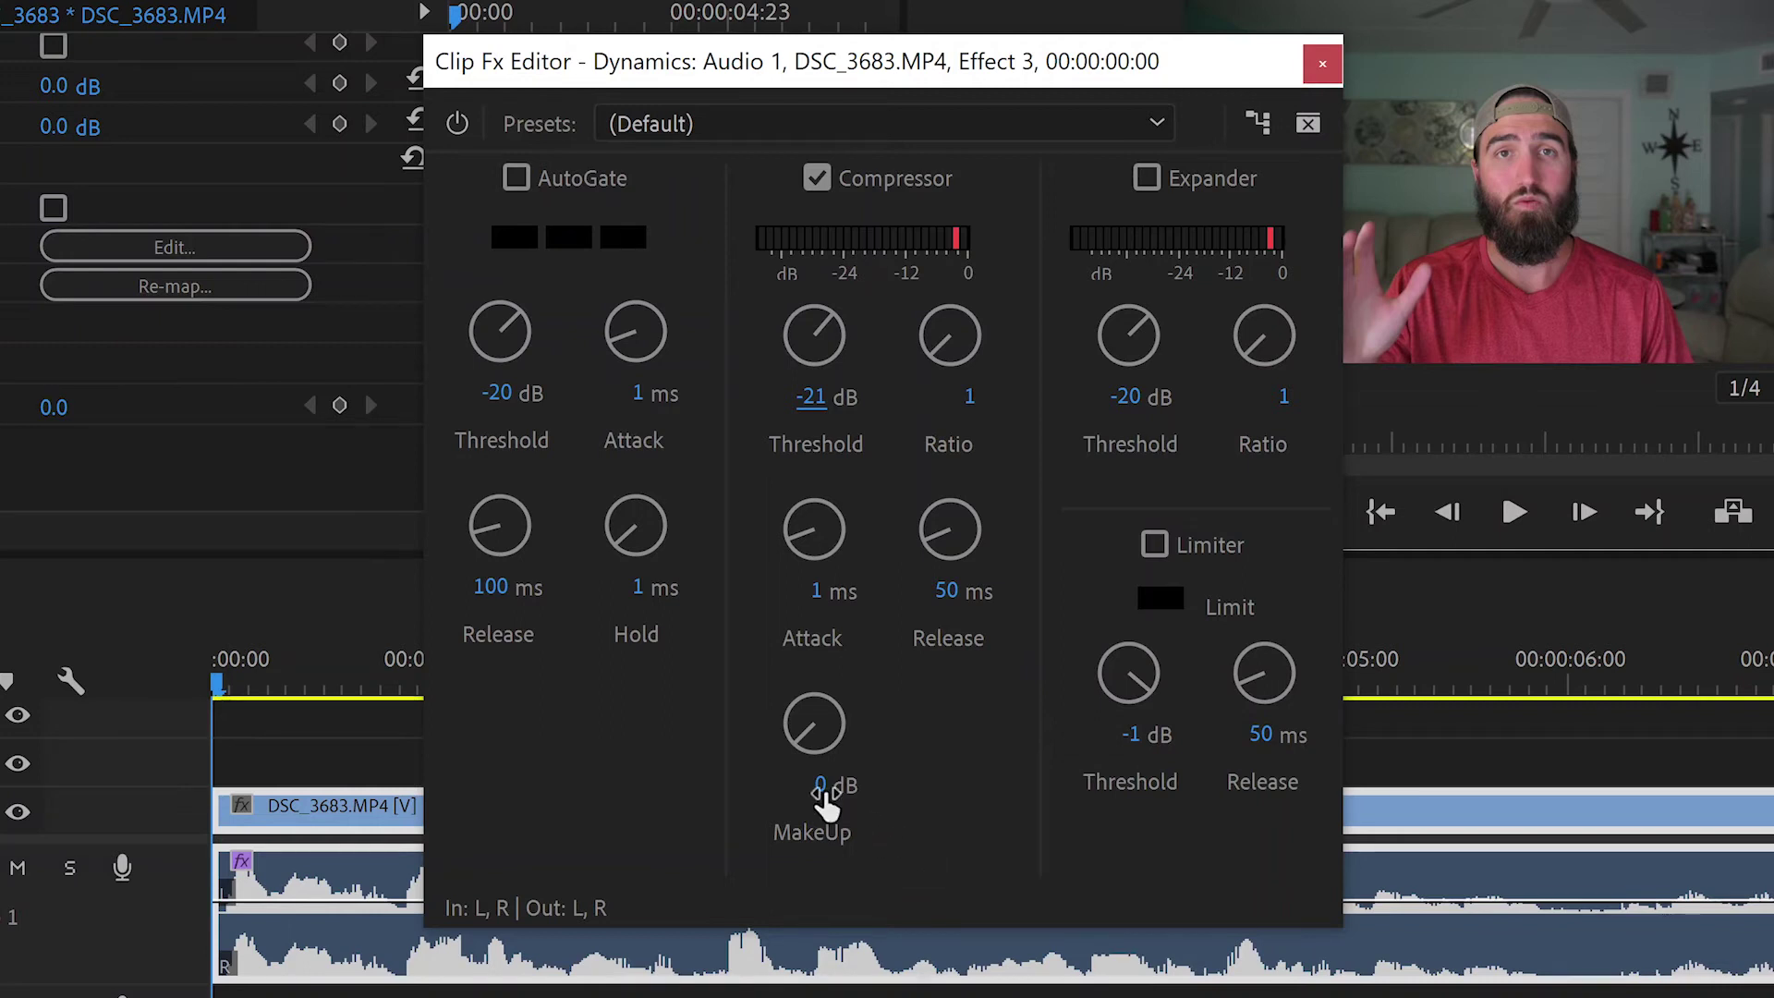
left_click(819, 784)
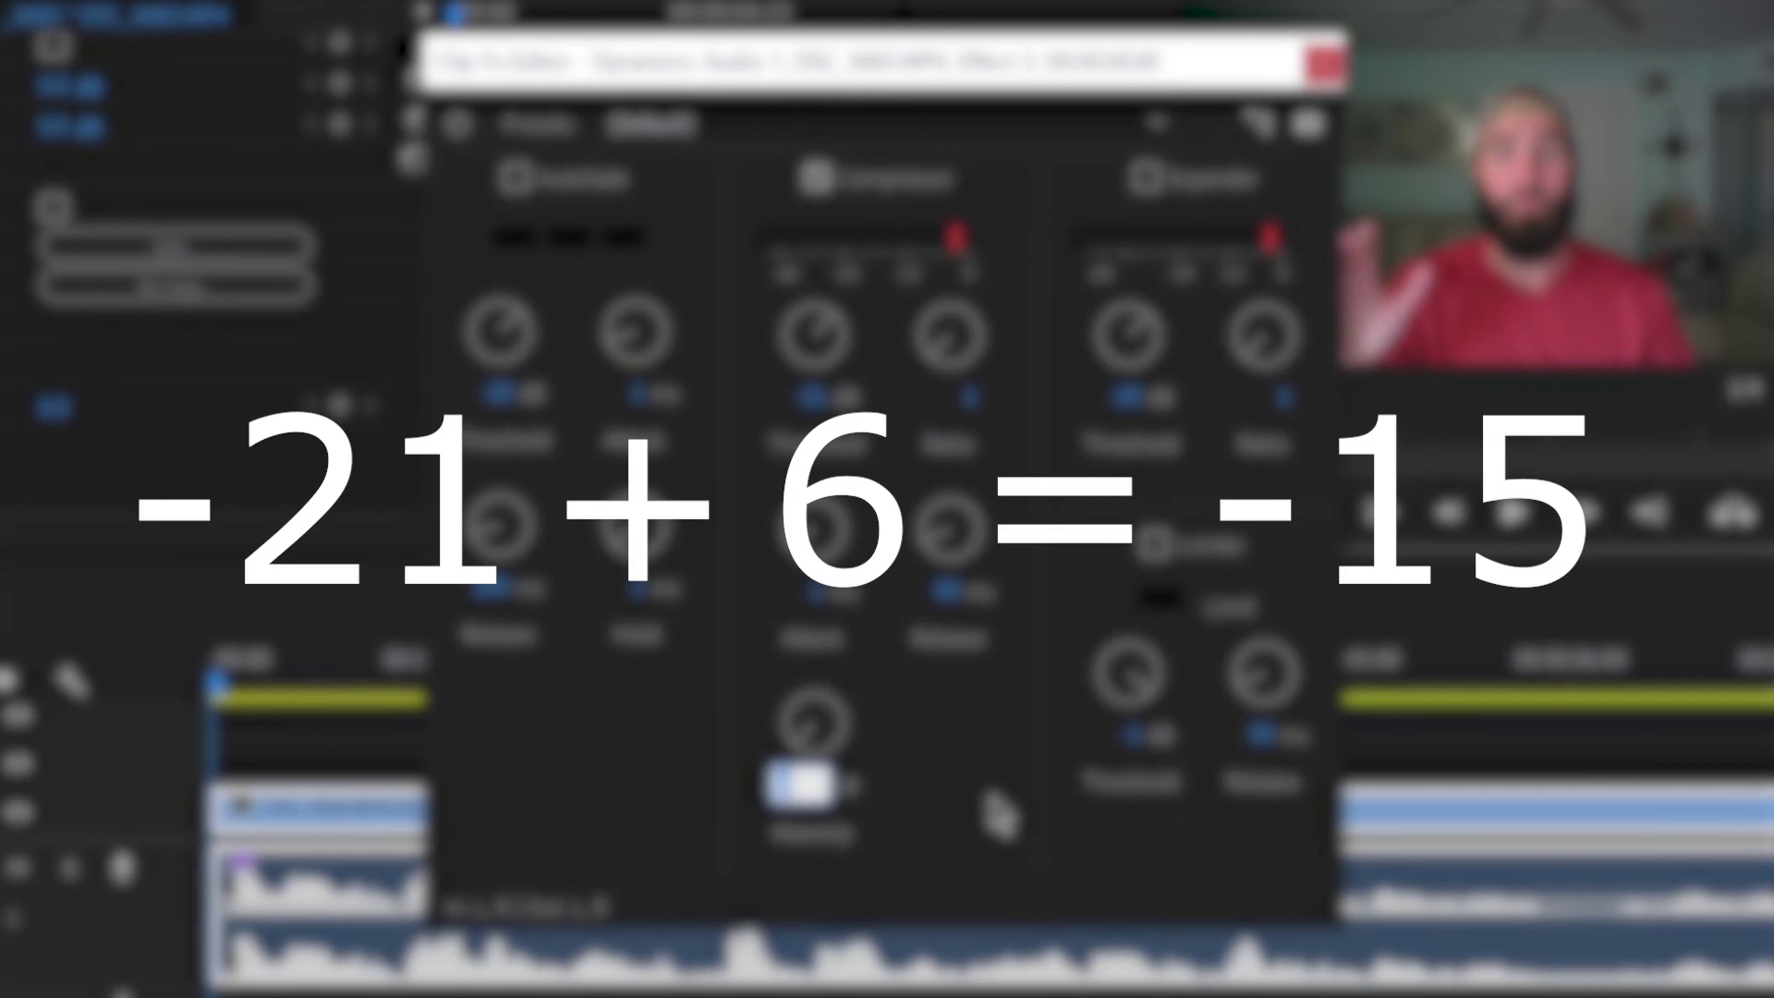
Enter 15 dB as the compressor's makeup gain
type("15")
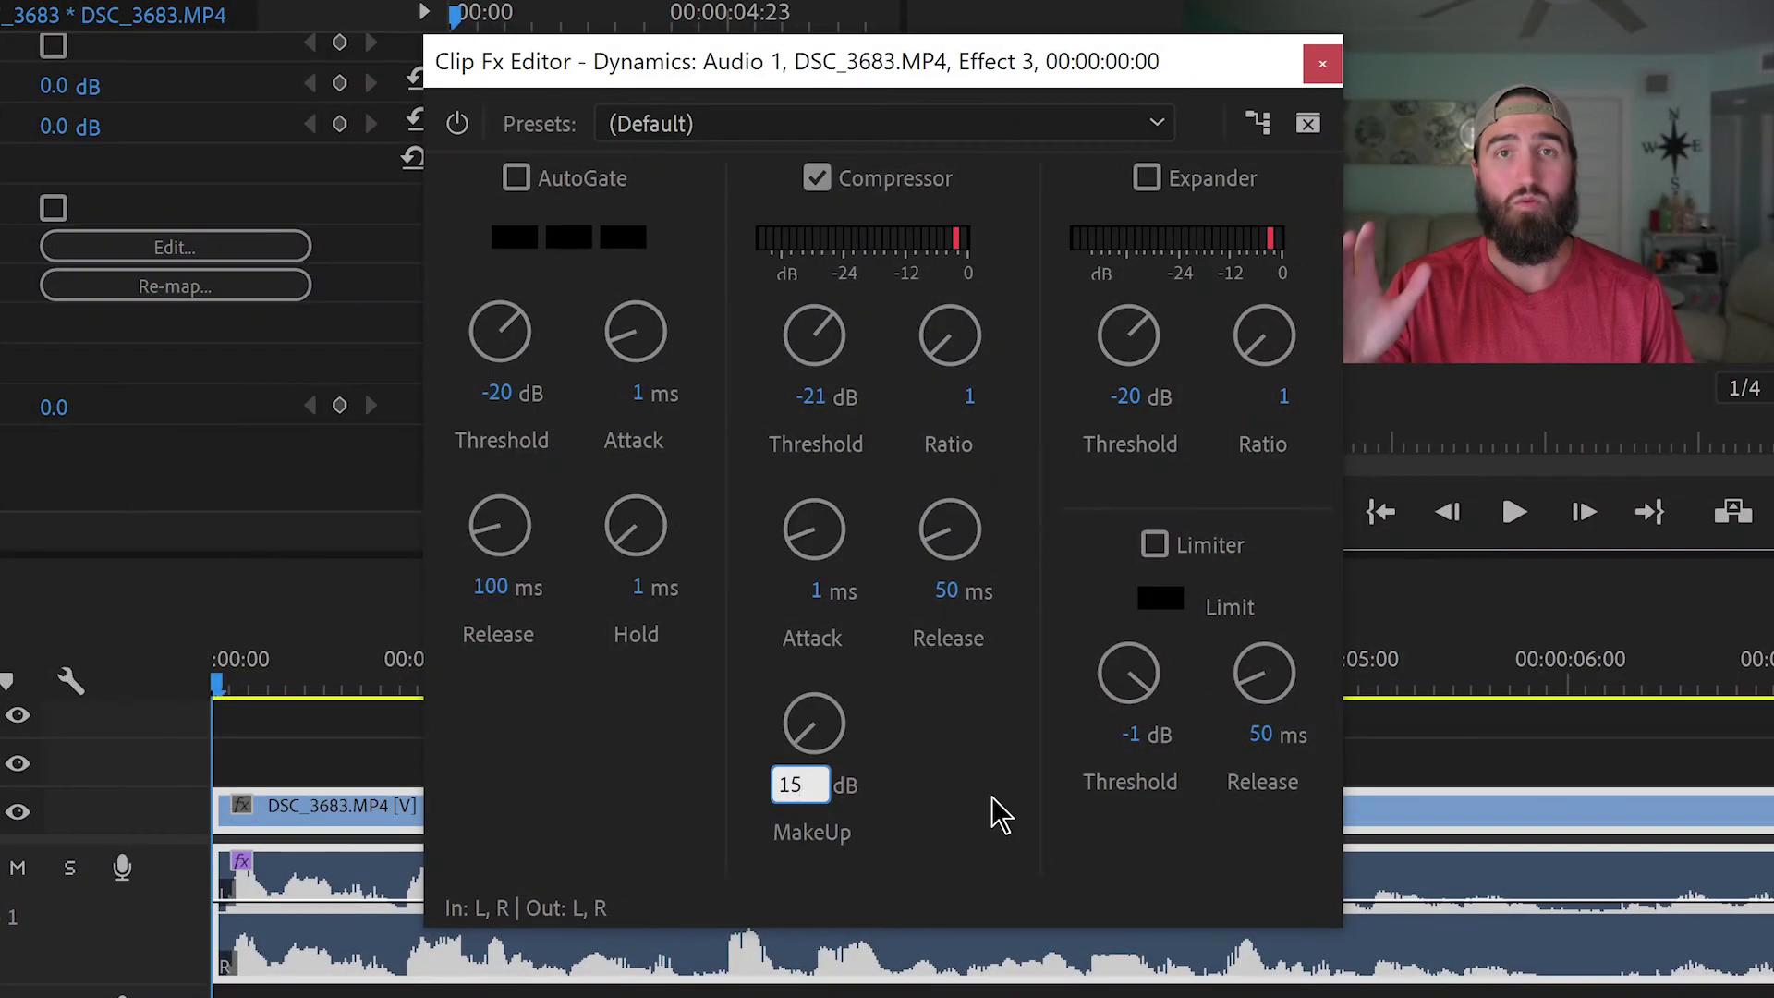
key("Return")
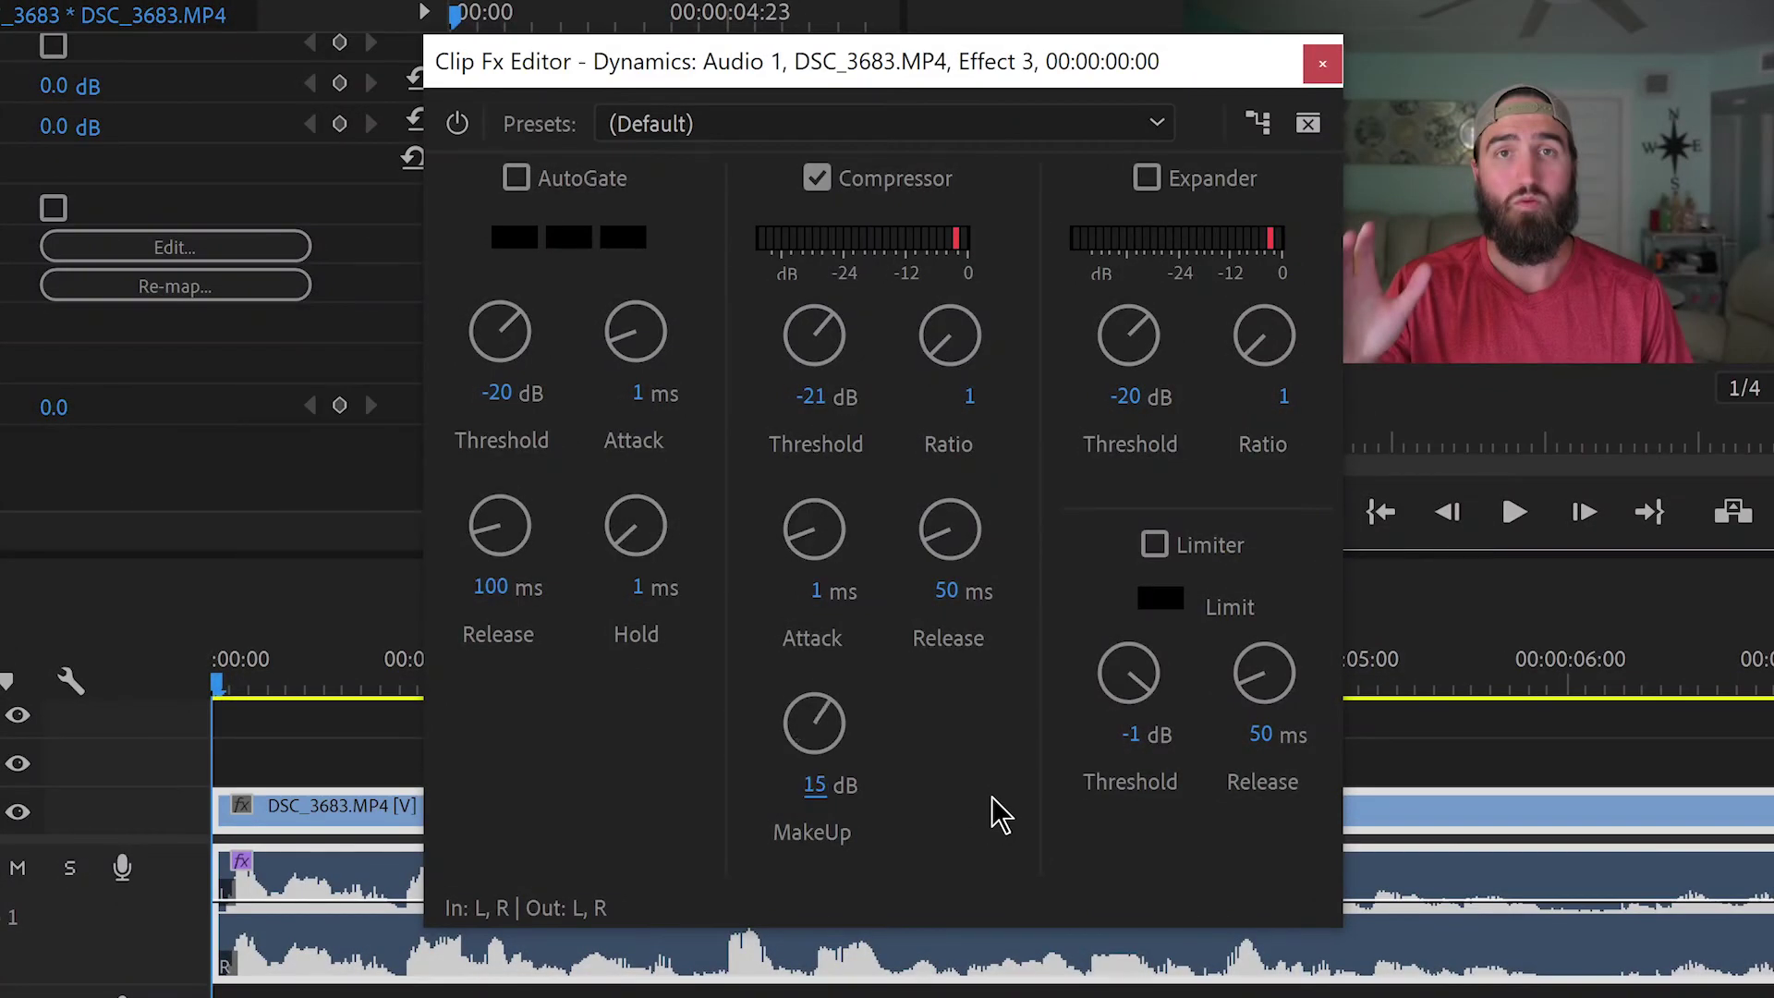
Enable the limiter with a -3 dB threshold and close the Clip Fx Editor
left_click(1155, 545)
left_click(1129, 734)
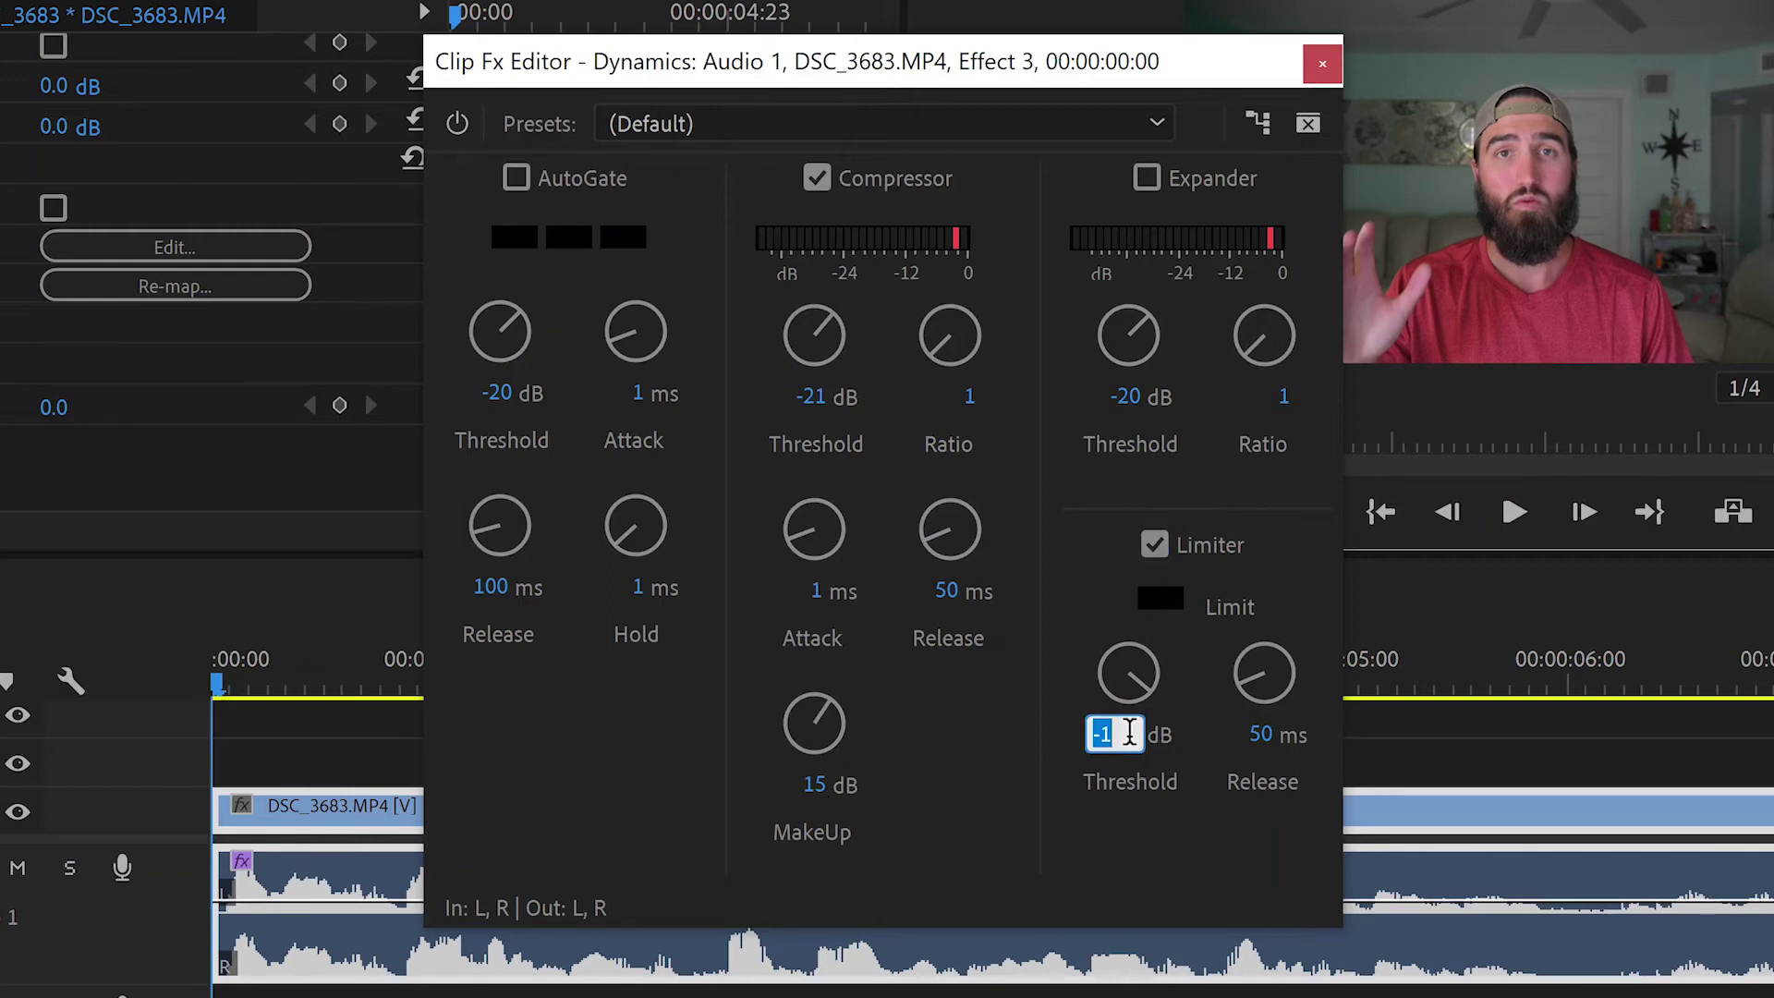
type("-3")
key("Return")
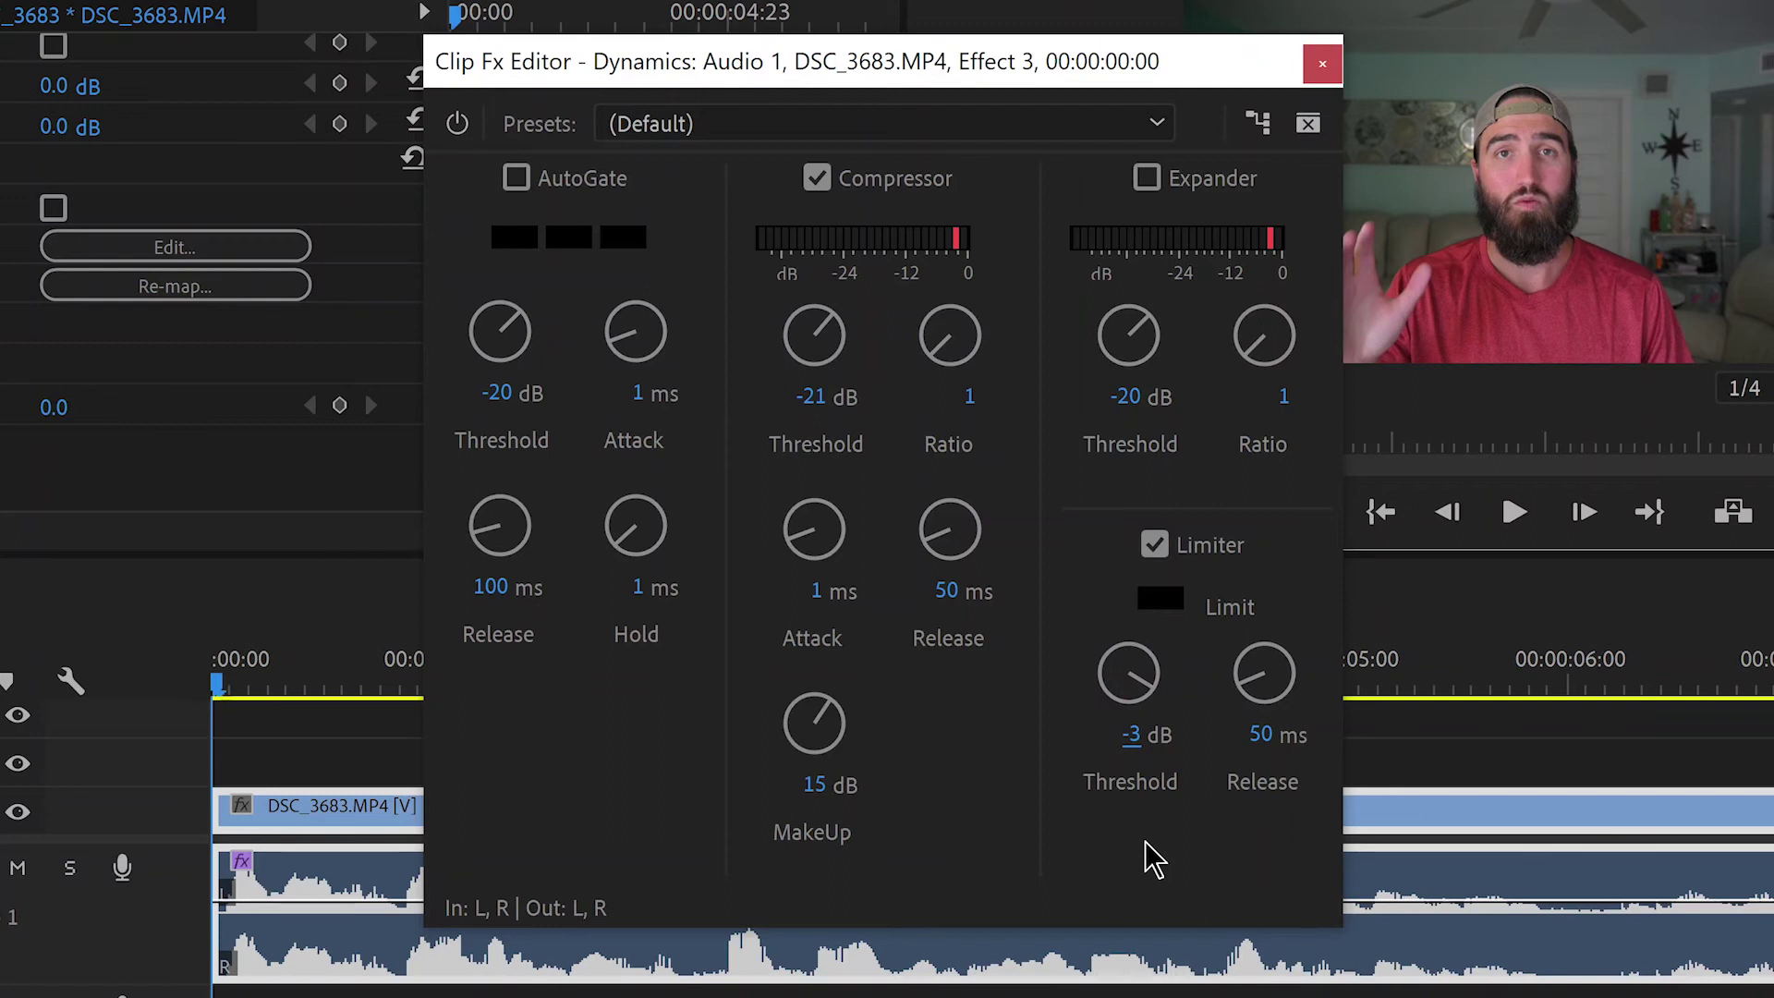
left_click(1323, 63)
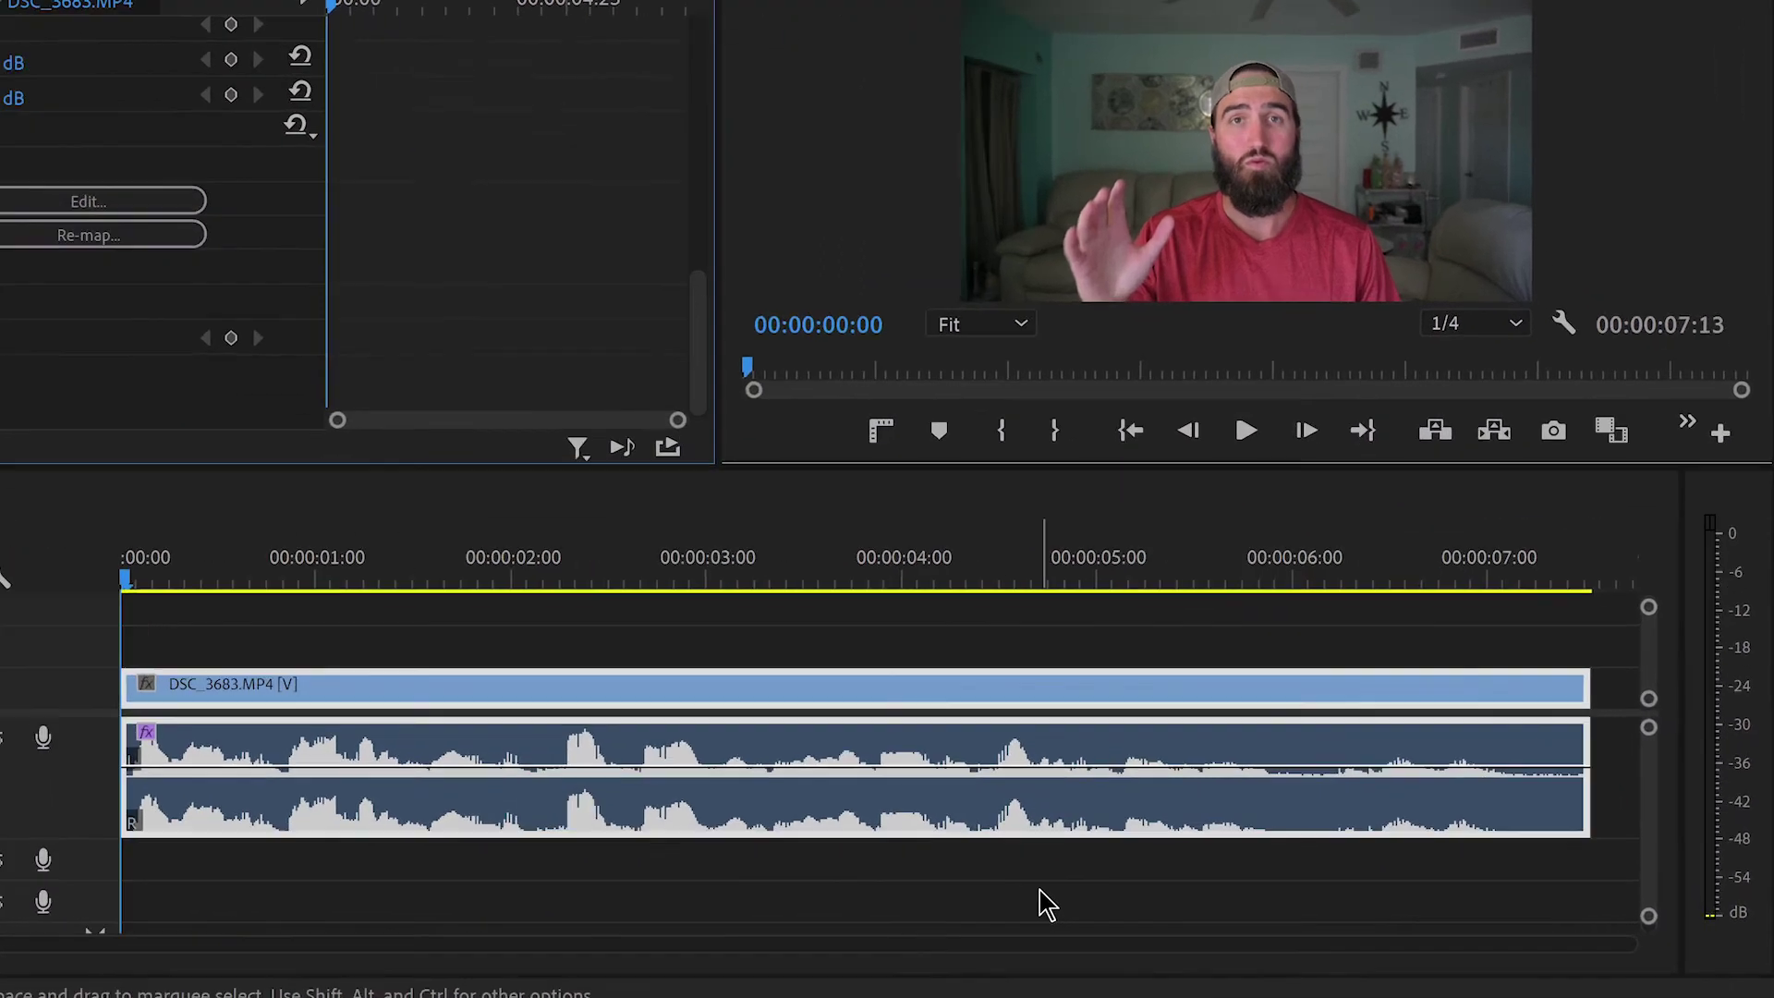
Play the sequence to hear the leveled audio, then return the playhead to the start
key("space")
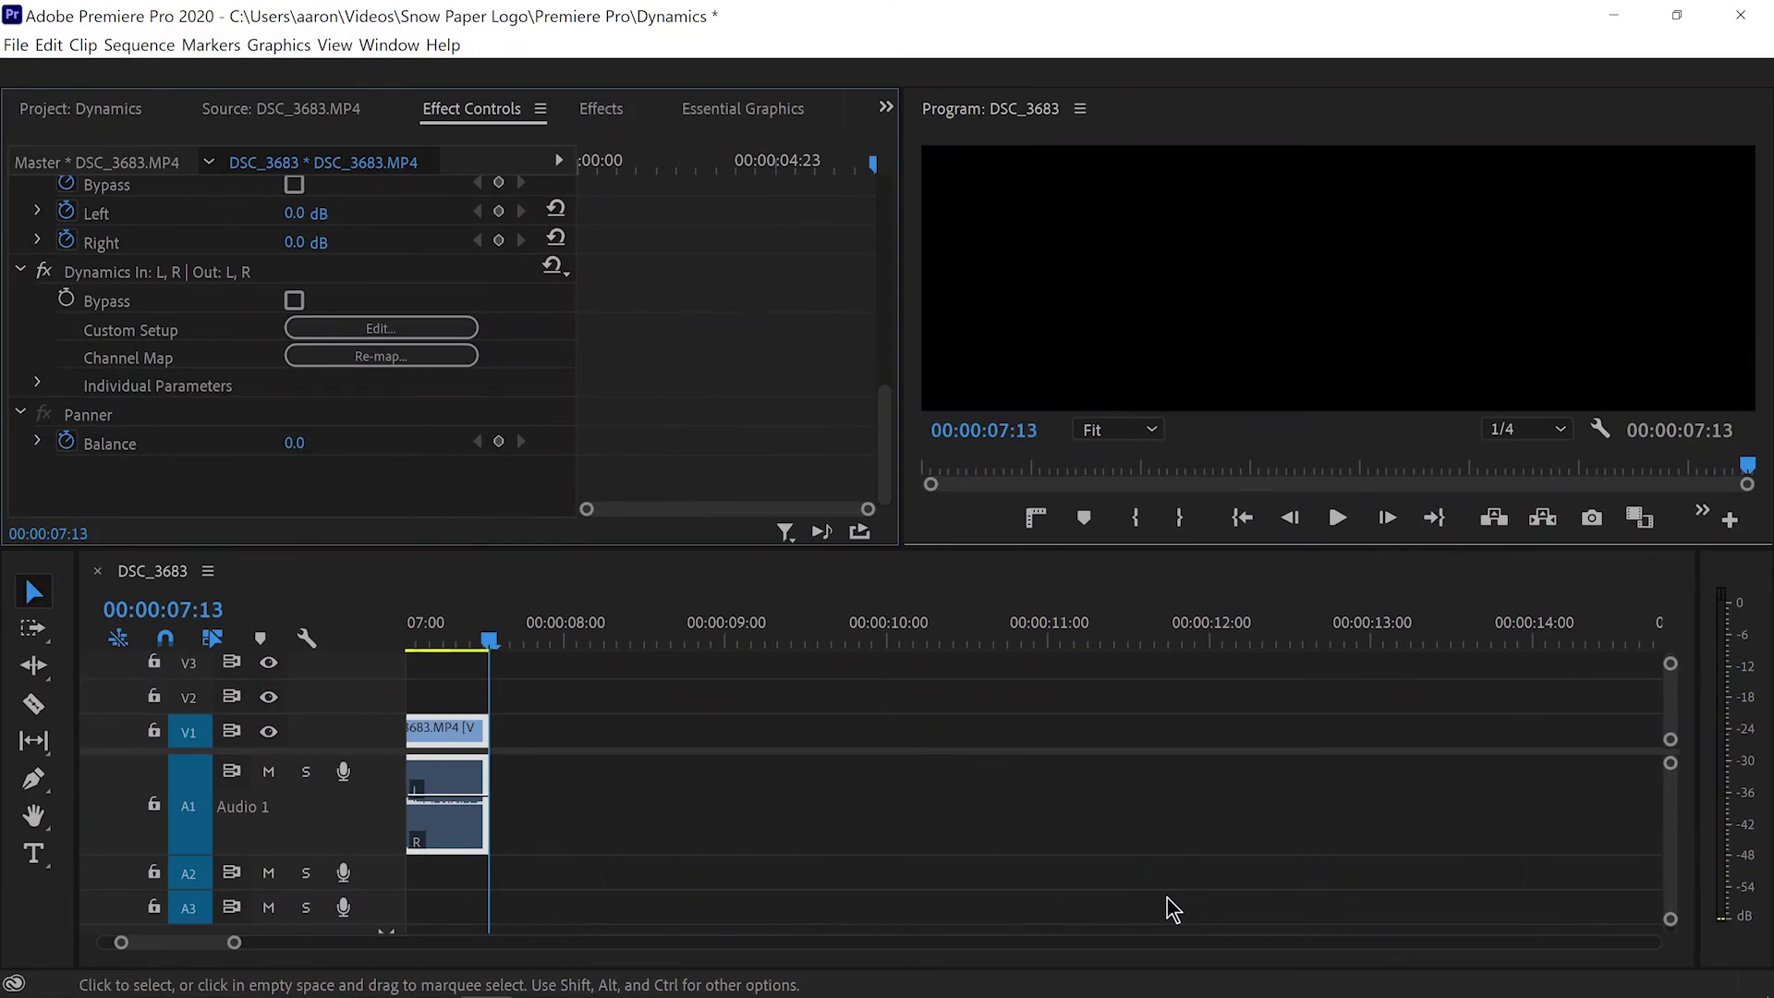
scroll(794, 607, "down", 5)
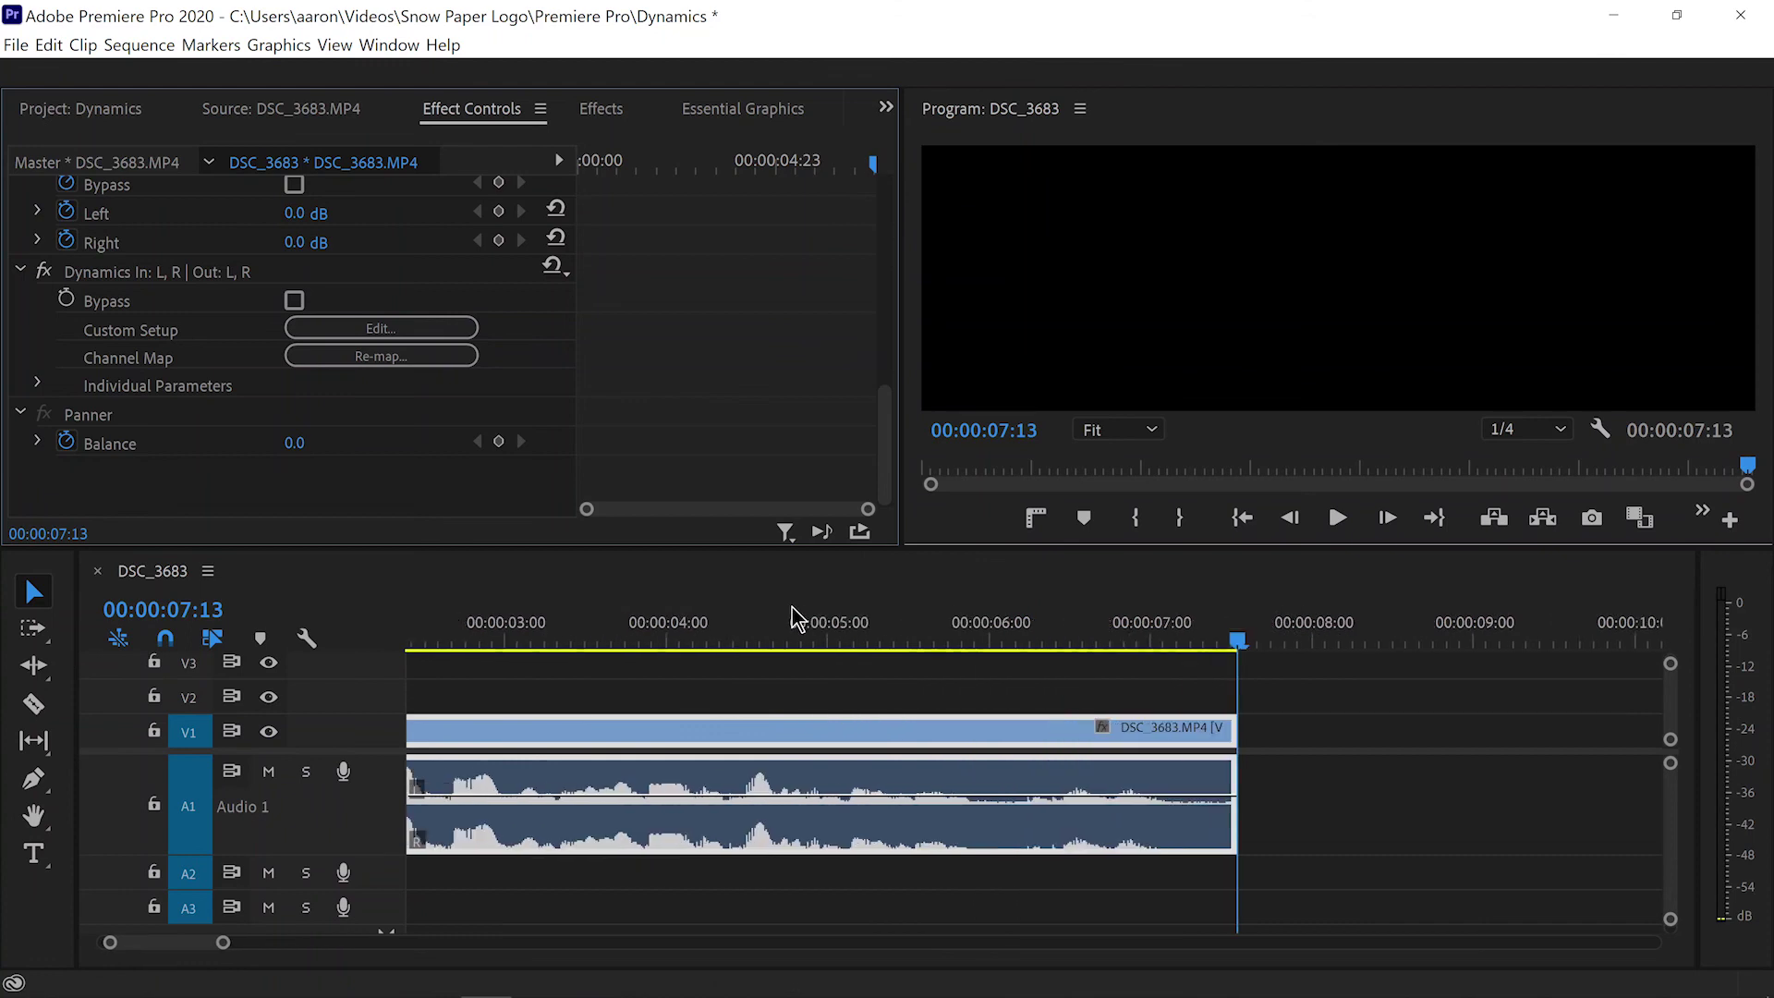
left_click_drag(780, 633, 319, 645)
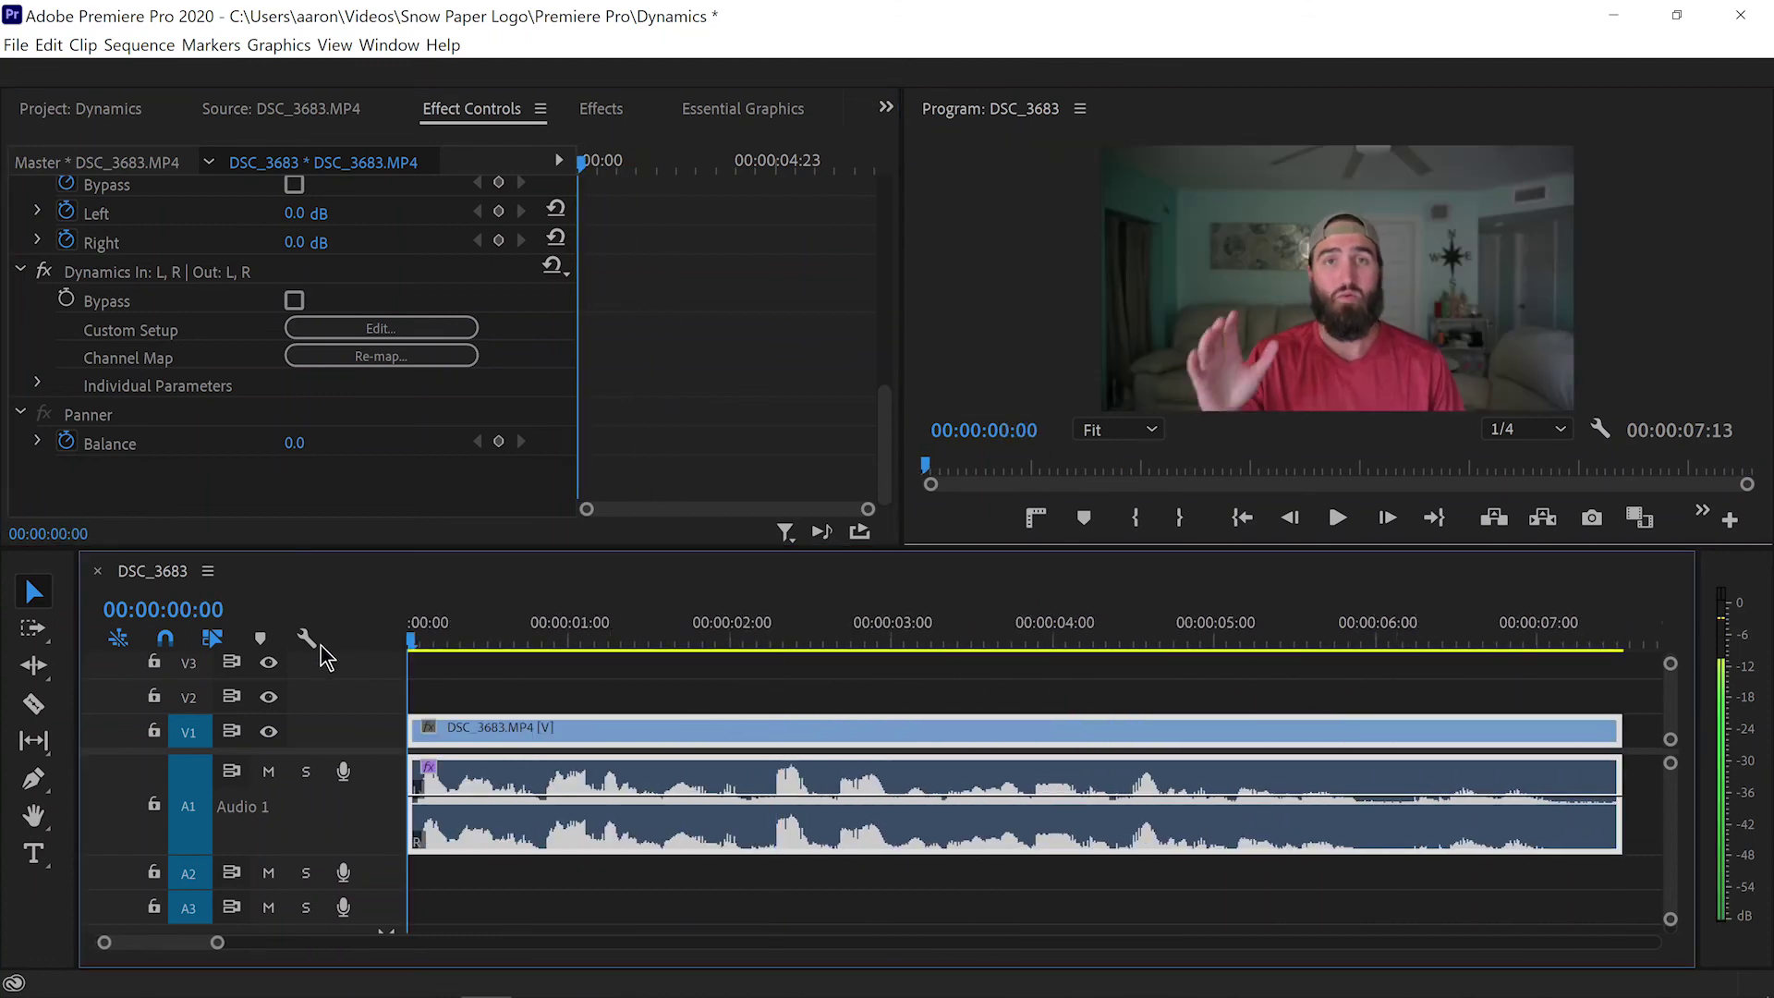